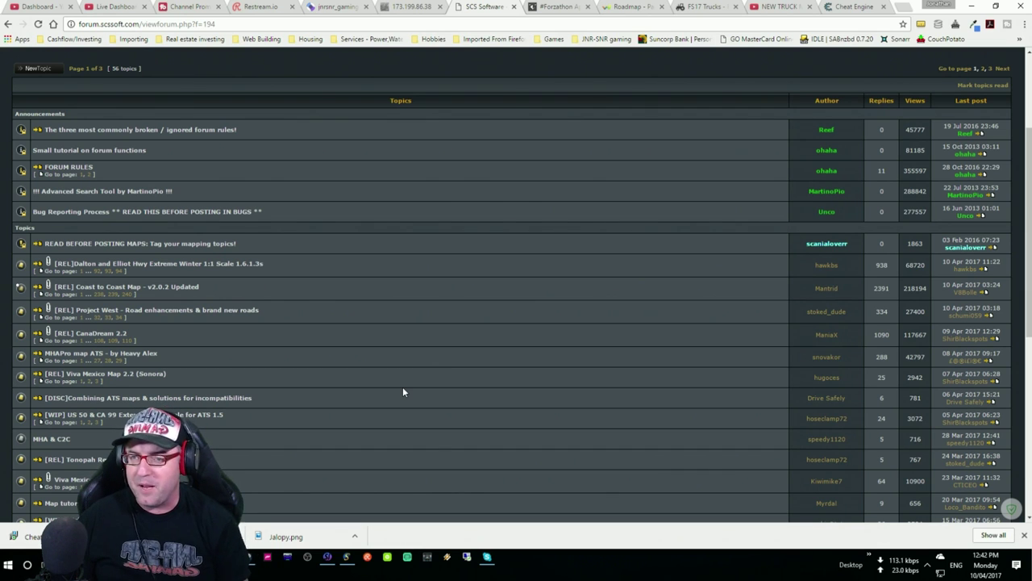
# Open the Maps board within the Mods section of the American Truck Simulator forum, starting from the board index
pyautogui.scroll(2, 403, 392)
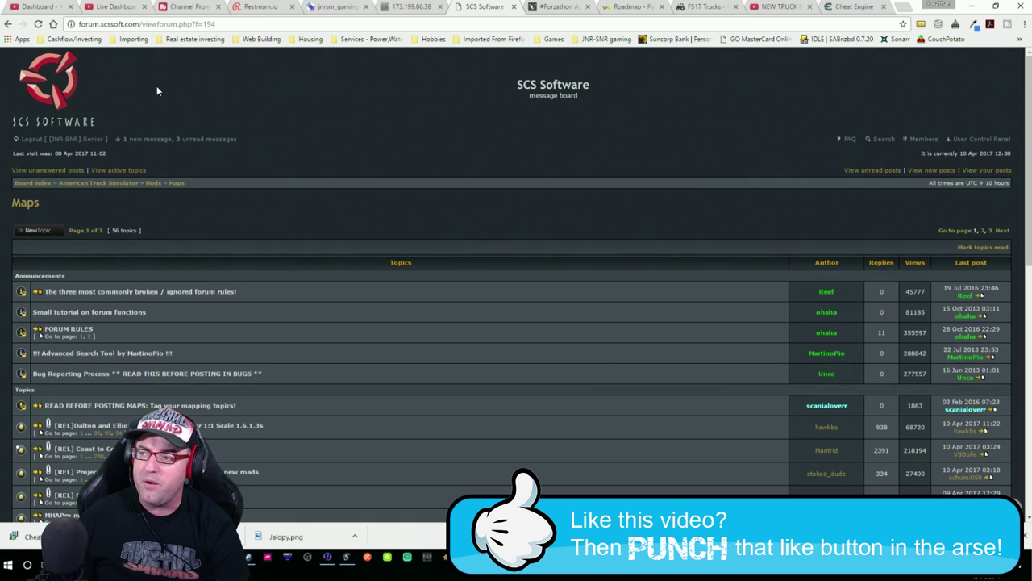
pyautogui.scroll(-2, 156, 86)
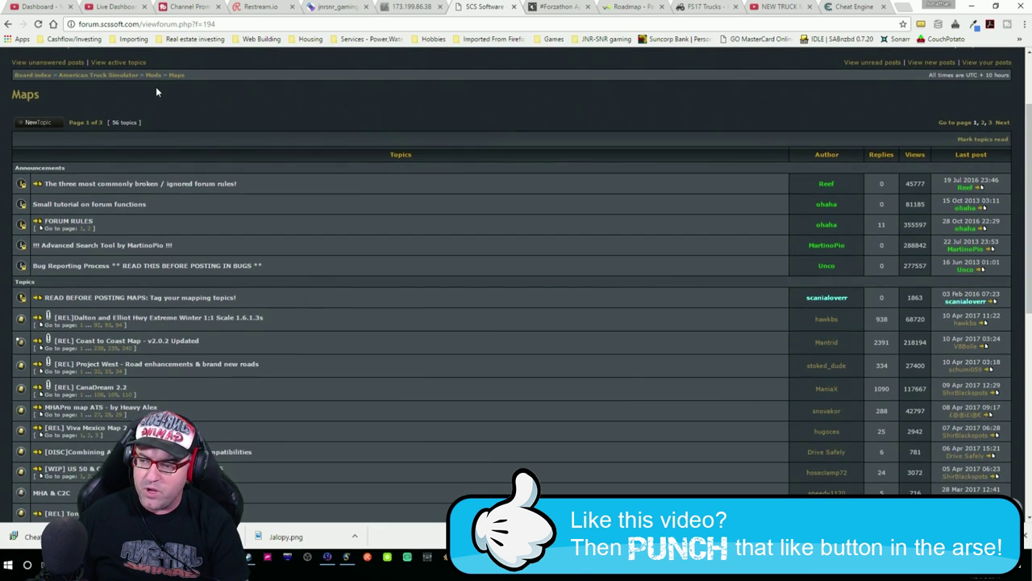
pyautogui.scroll(2, 153, 90)
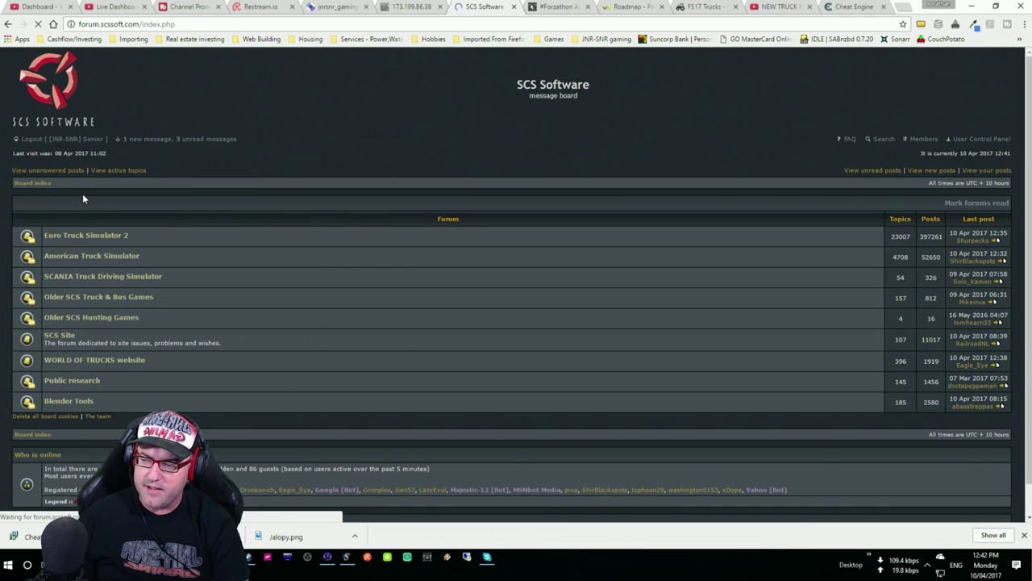
pyautogui.click(117, 255)
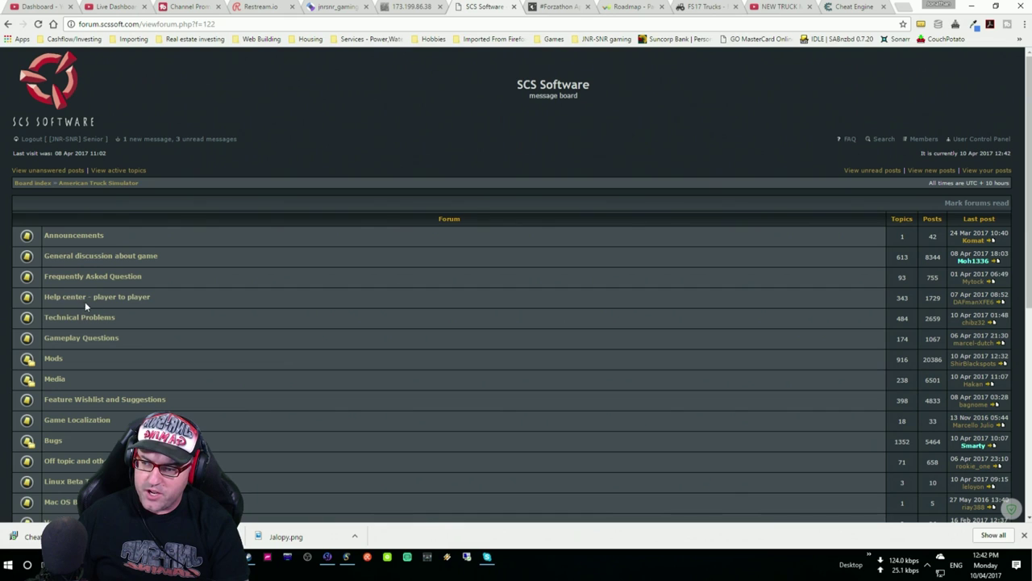
pyautogui.click(53, 359)
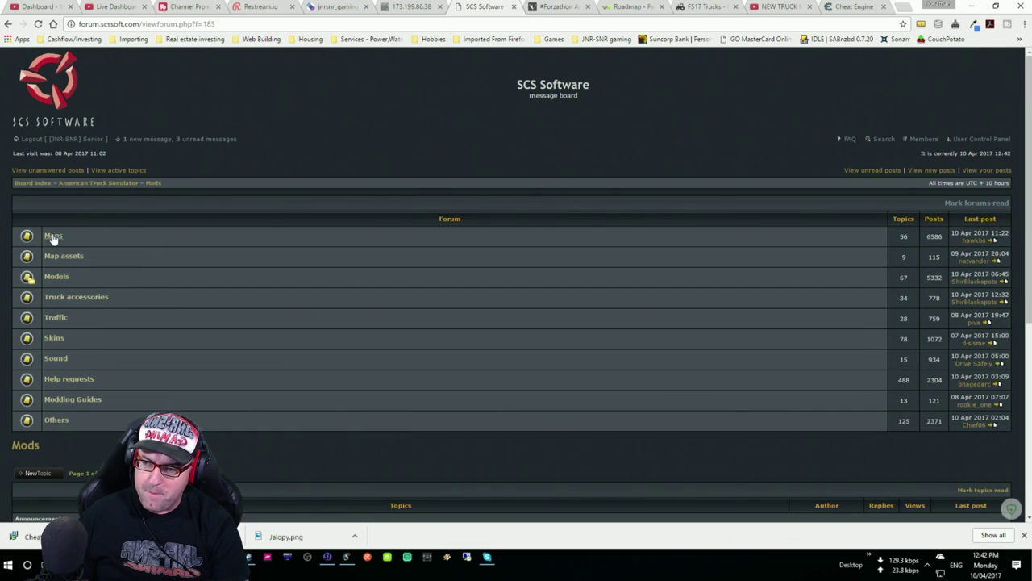
pyautogui.click(53, 236)
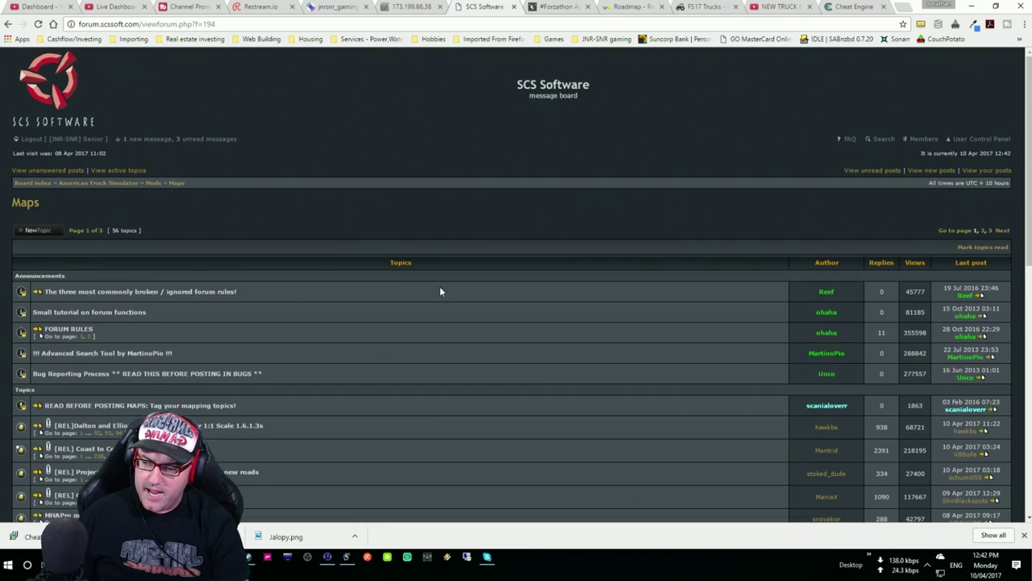
# View the Coast to Coast Map v2.0.2 topic's release post and return to the Maps topic list
pyautogui.scroll(-3, 440, 291)
pyautogui.scroll(-1, 440, 291)
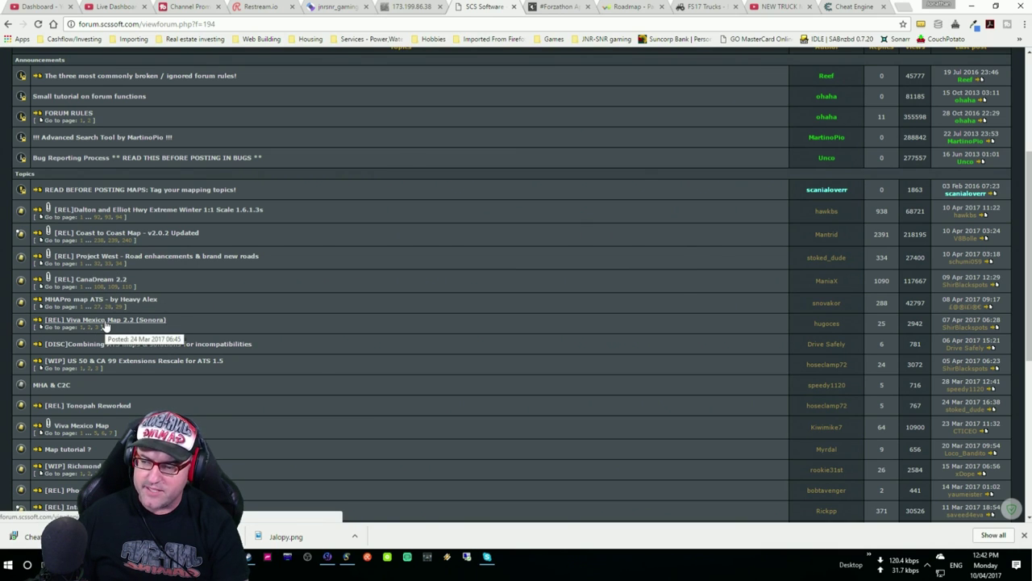
pyautogui.click(123, 233)
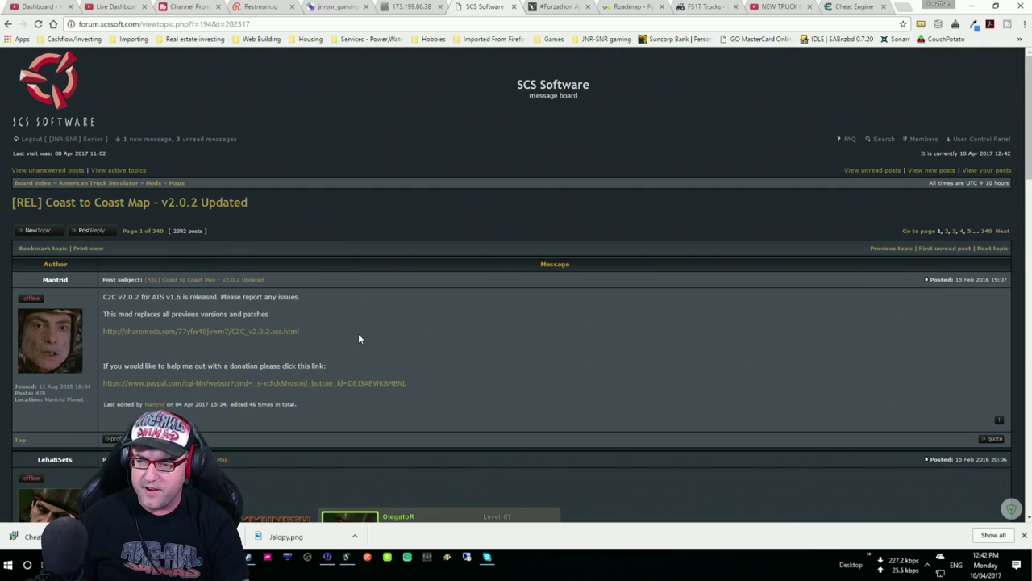
pyautogui.hotkey('alt', 'Left')
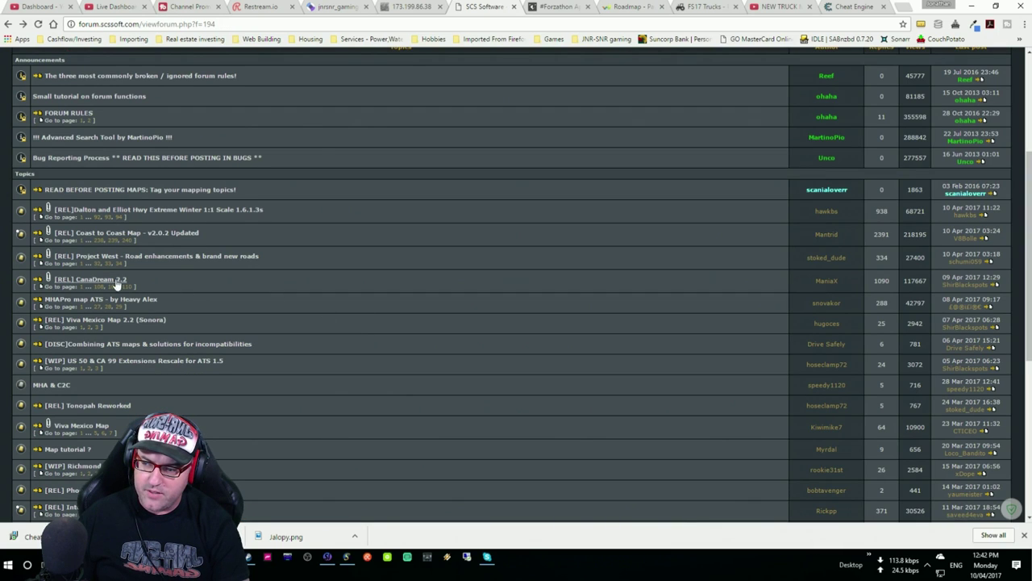
# Check the requirements and download link in the CanaDream 2.2 topic, and return to the Maps topic list
pyautogui.click(111, 279)
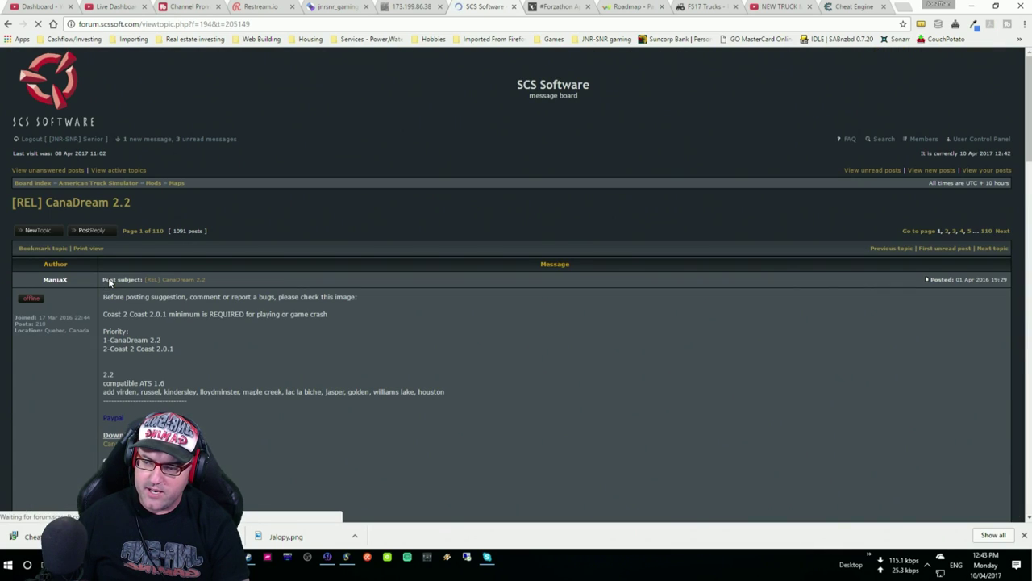
pyautogui.scroll(-2, 235, 352)
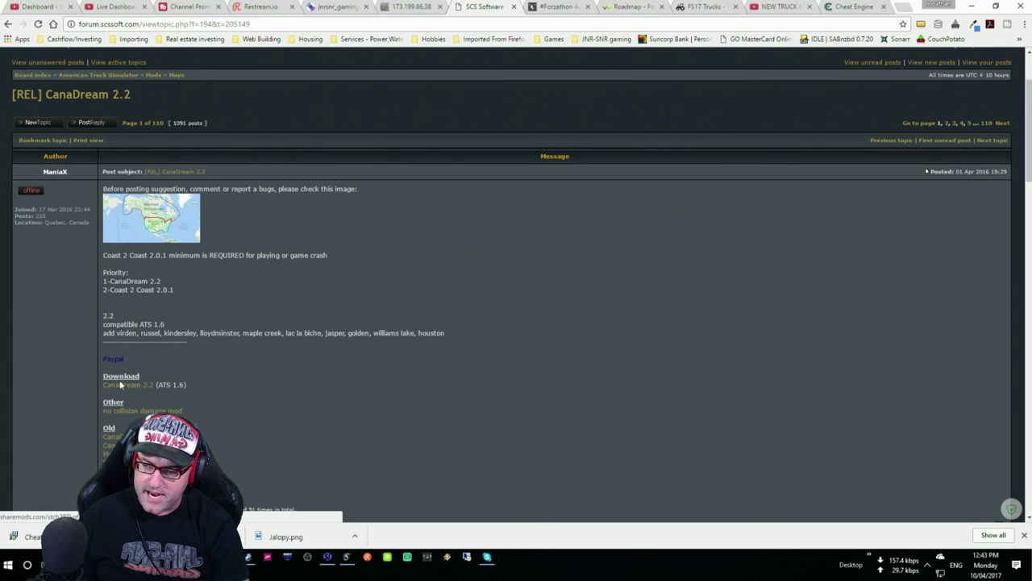
pyautogui.hotkey('alt', 'Left')
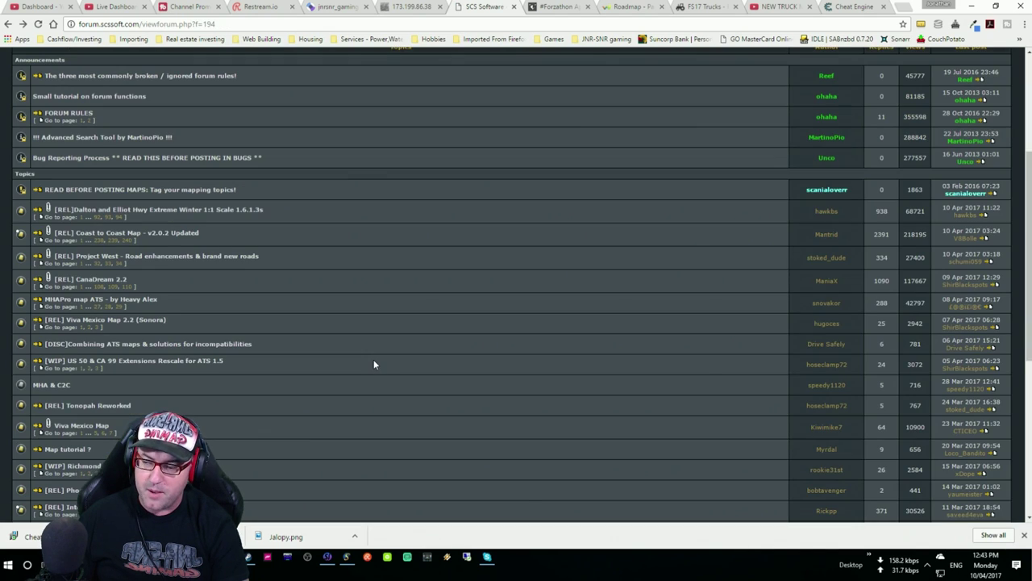
# Review the first post of the Viva Mexico Map 2.2 (Sonora) topic, from its compatibility notes down to the download link
pyautogui.click(103, 320)
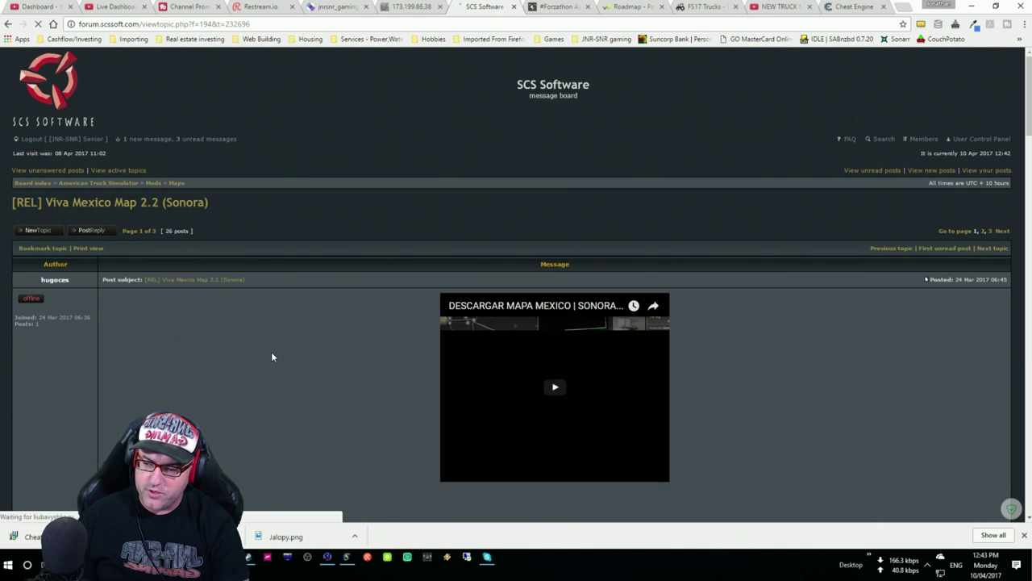
pyautogui.scroll(-4, 271, 351)
pyautogui.scroll(-12, 271, 357)
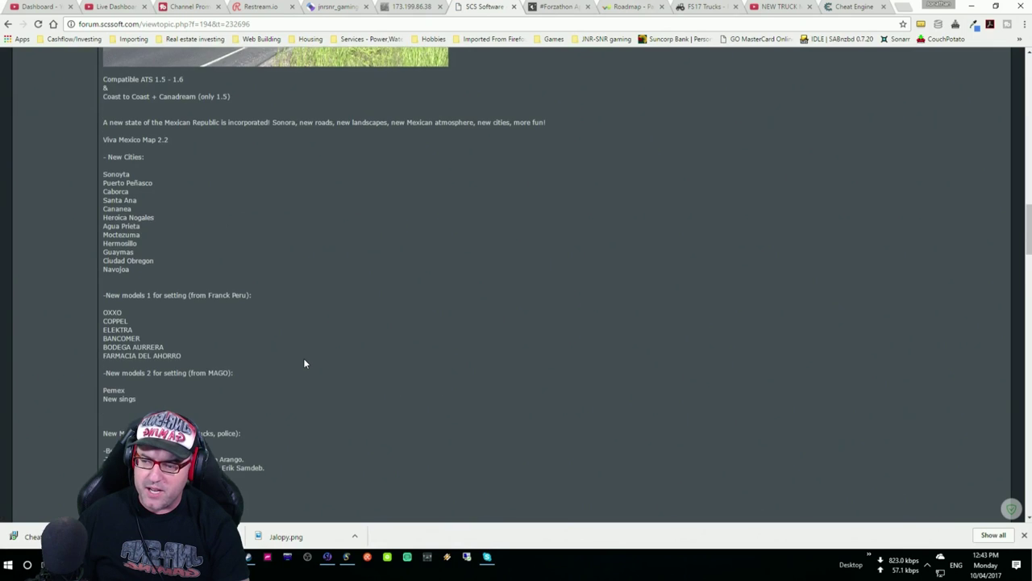
pyautogui.scroll(-3, 304, 363)
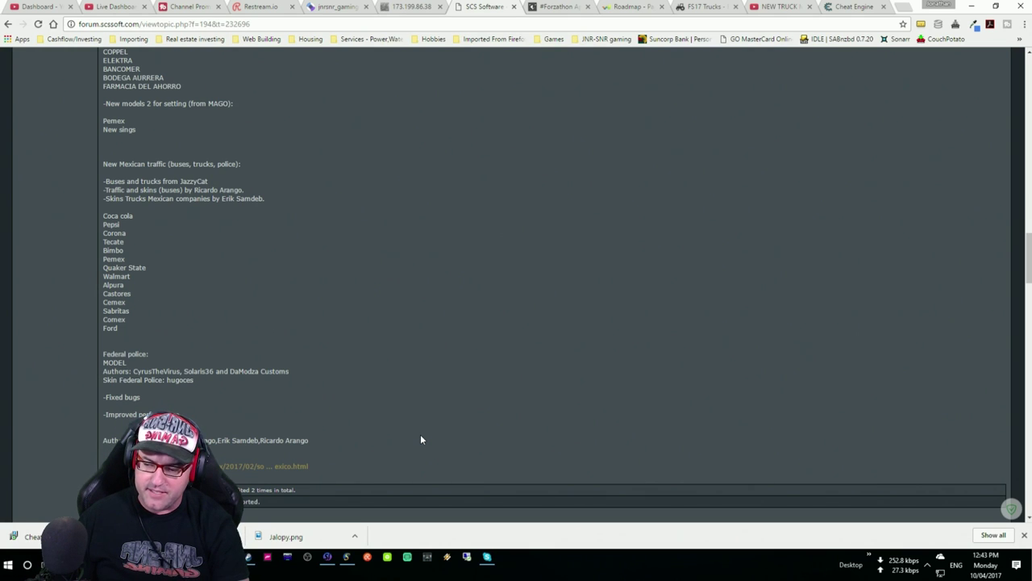
pyautogui.scroll(10, 421, 439)
pyautogui.scroll(15, 420, 435)
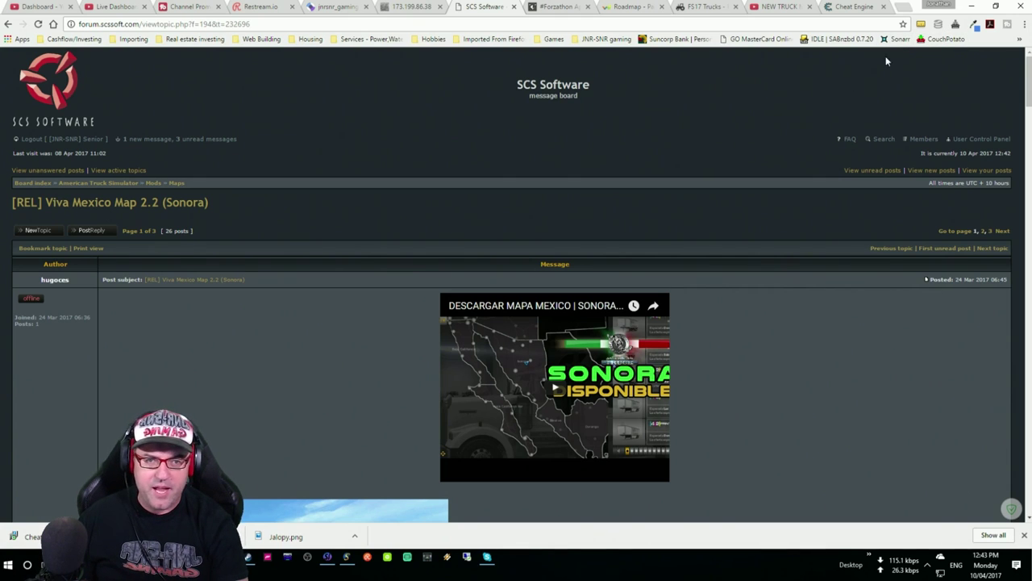
# Switch to File Explorer and open the Public\Games\American Truck Simulator\Maps folder on the DRACULA network computer
pyautogui.click(969, 8)
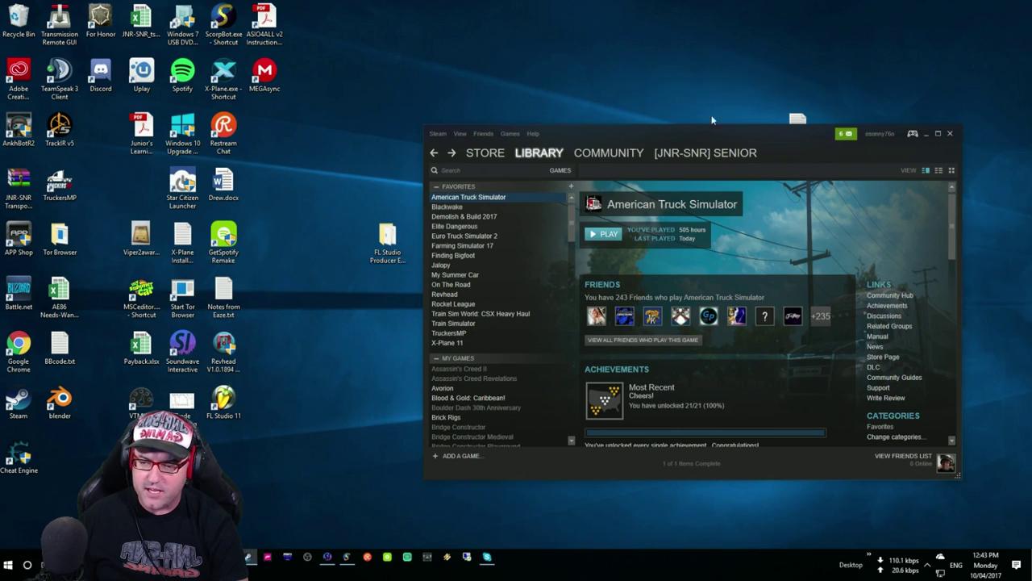
pyautogui.click(248, 557)
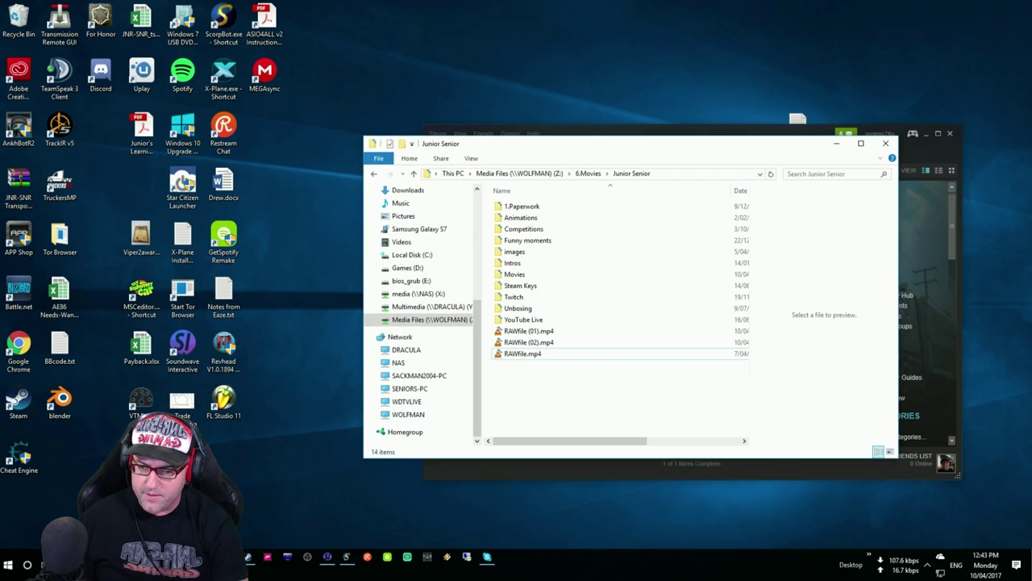
pyautogui.click(406, 352)
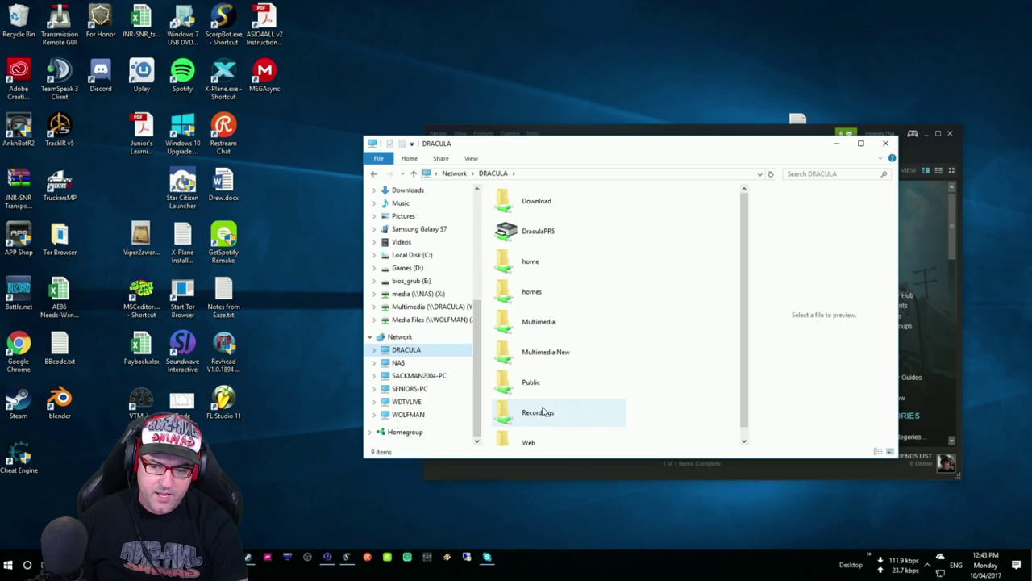
pyautogui.doubleClick(547, 374)
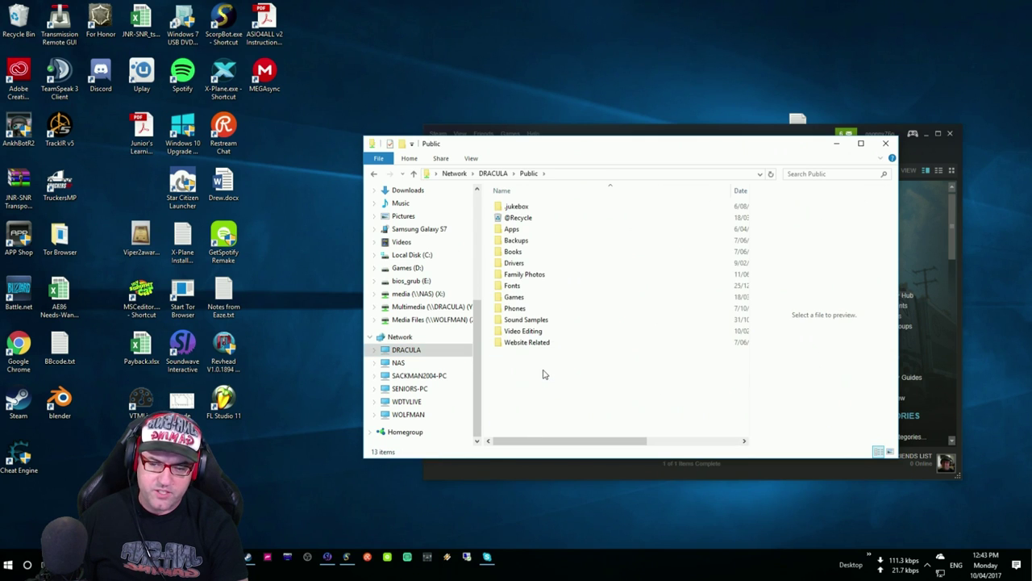
pyautogui.doubleClick(523, 298)
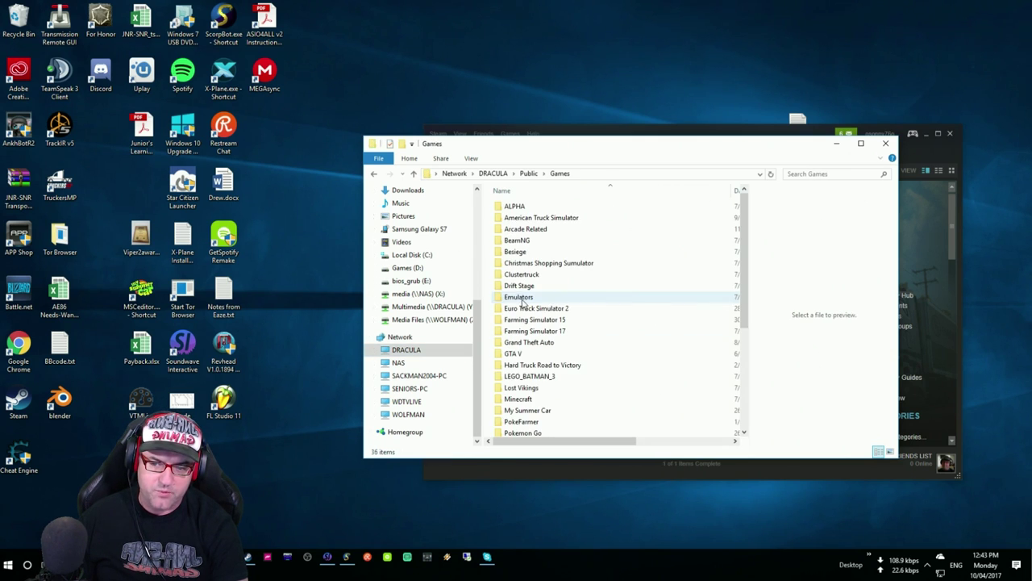
pyautogui.doubleClick(542, 217)
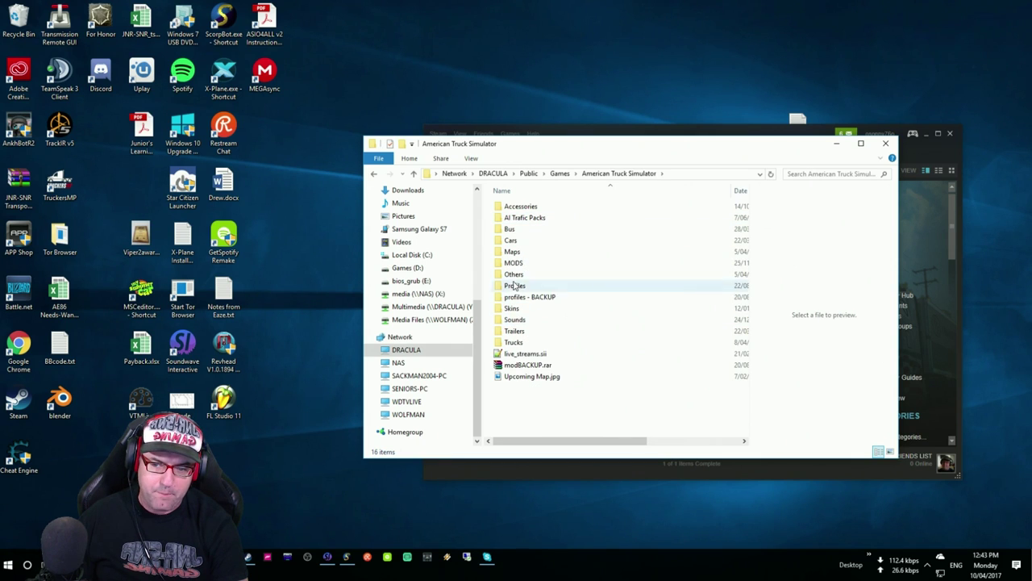
pyautogui.doubleClick(517, 254)
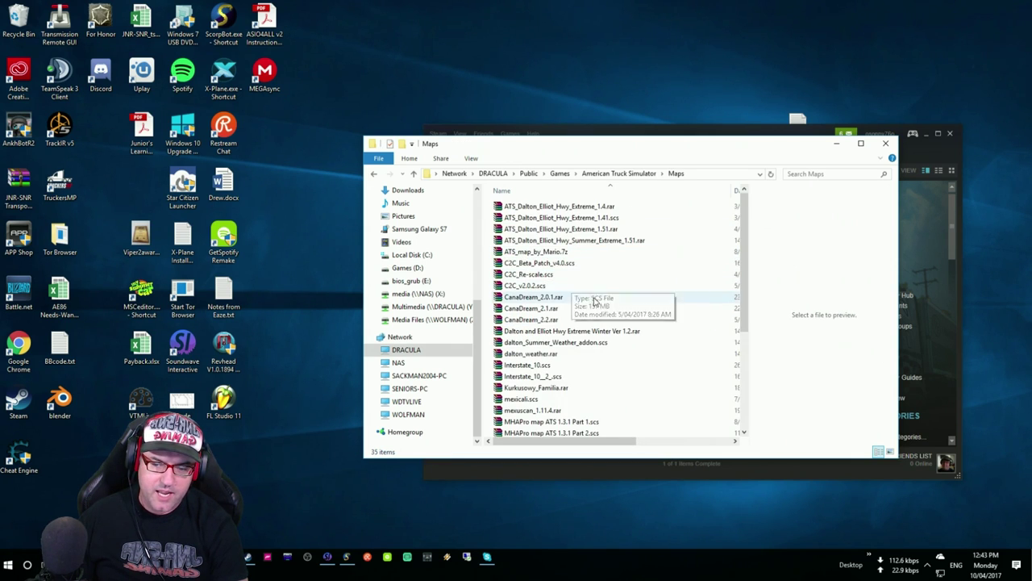
# Open the CanaDream_2.2.rar archive in WinRAR, dismiss the licence reminder and bring the Maps folder window back to the front
pyautogui.click(568, 298)
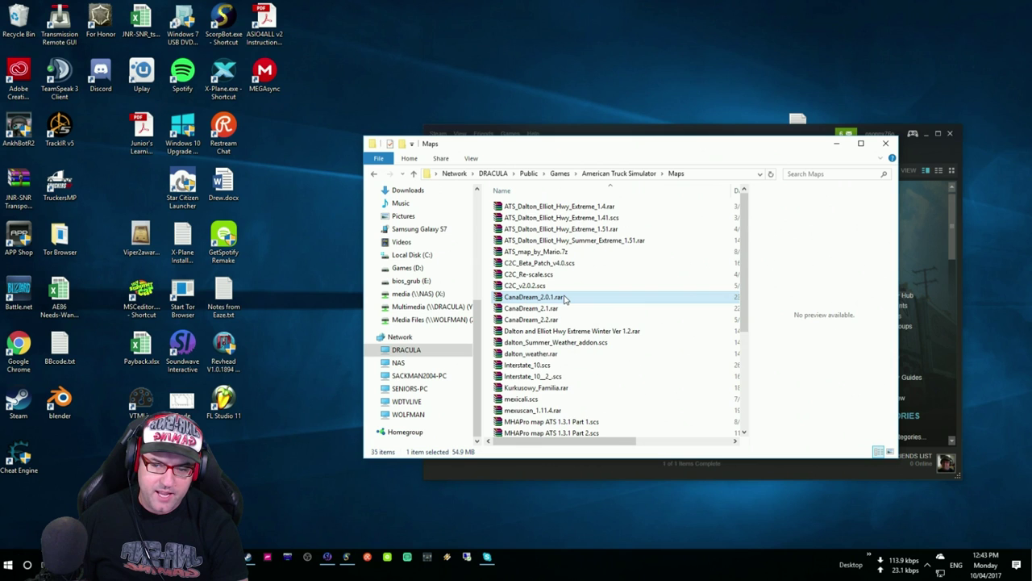
pyautogui.scroll(-1, 566, 299)
pyautogui.click(542, 295)
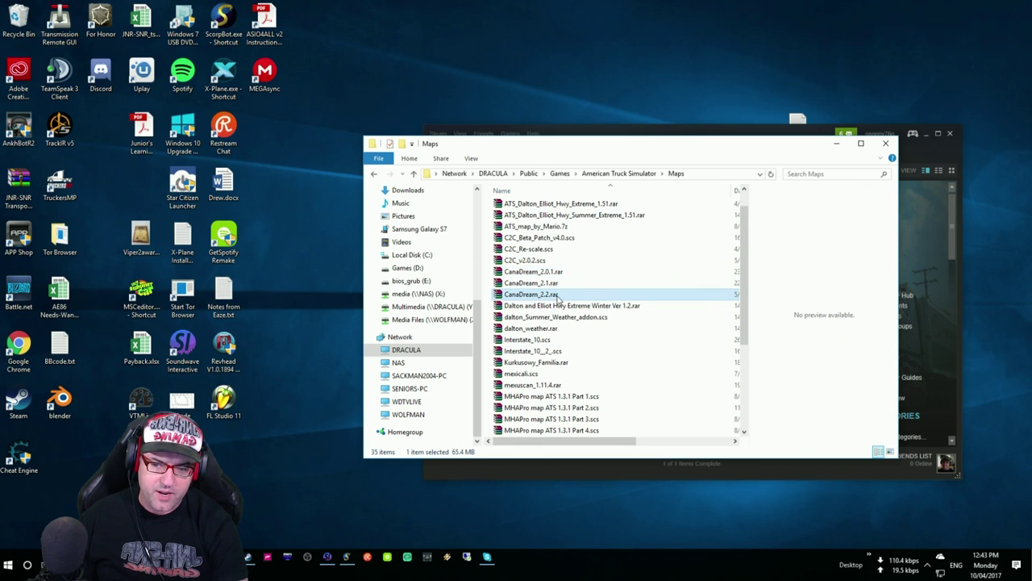
pyautogui.doubleClick(553, 295)
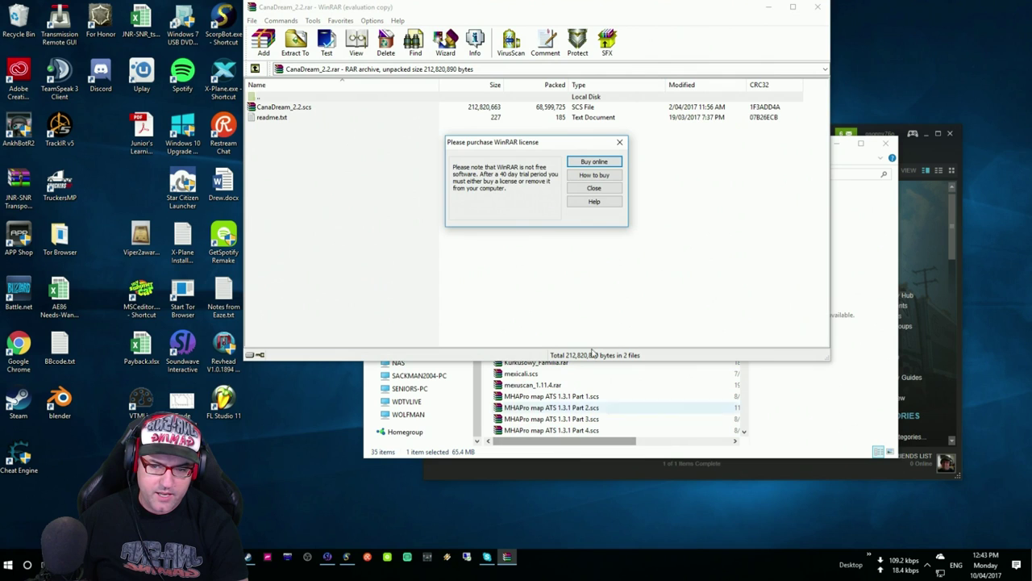
pyautogui.click(614, 194)
pyautogui.click(583, 450)
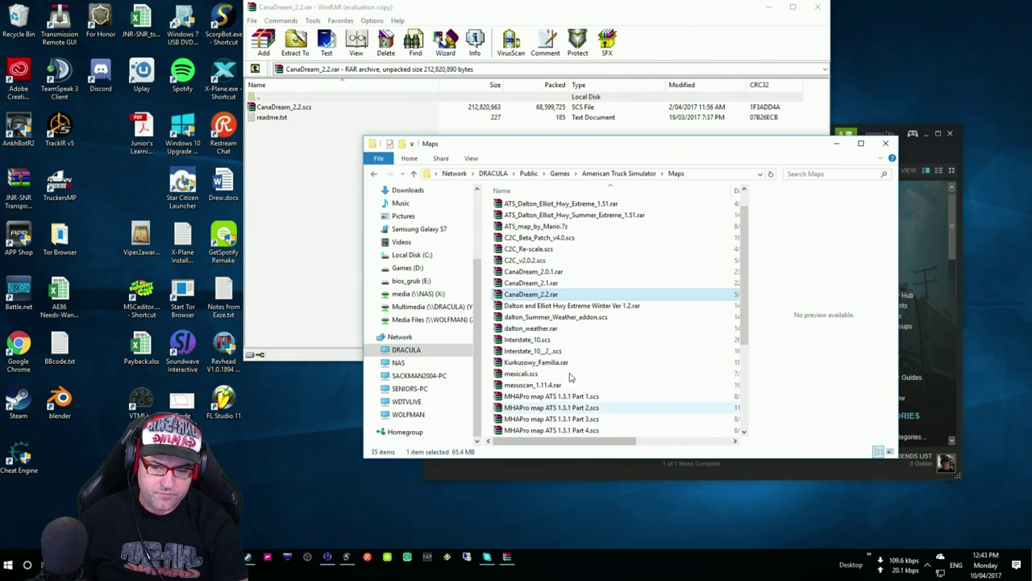
# Look inside the C2C_v2.0.2.scs file in WinRAR and close that archive window
pyautogui.scroll(-2, 548, 328)
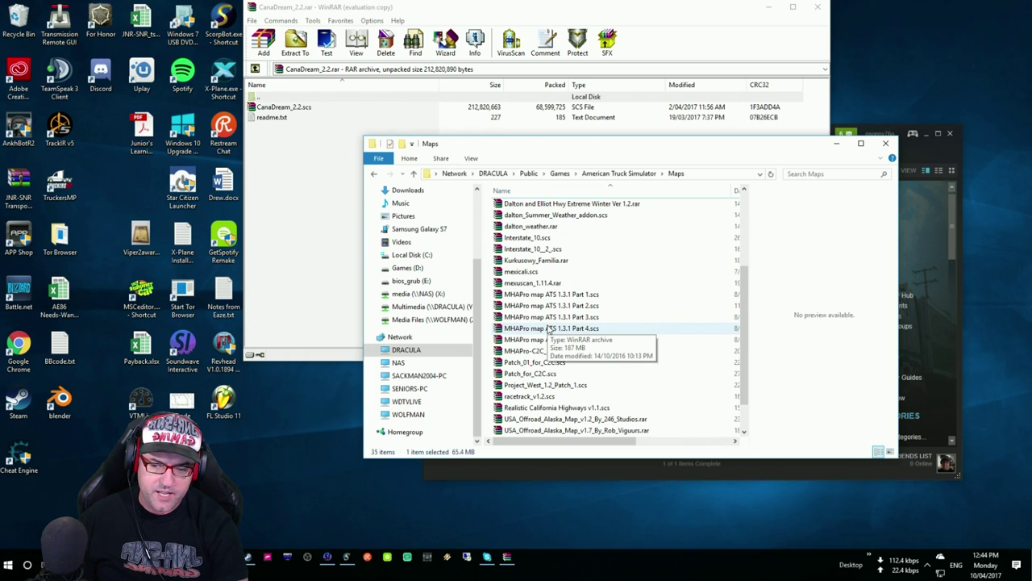
pyautogui.scroll(3, 548, 328)
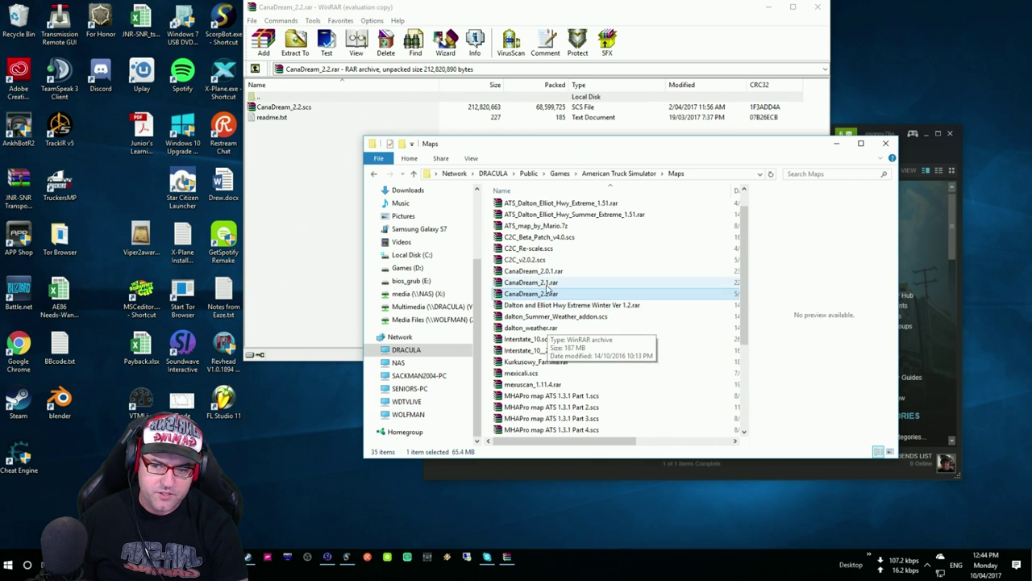
pyautogui.doubleClick(536, 260)
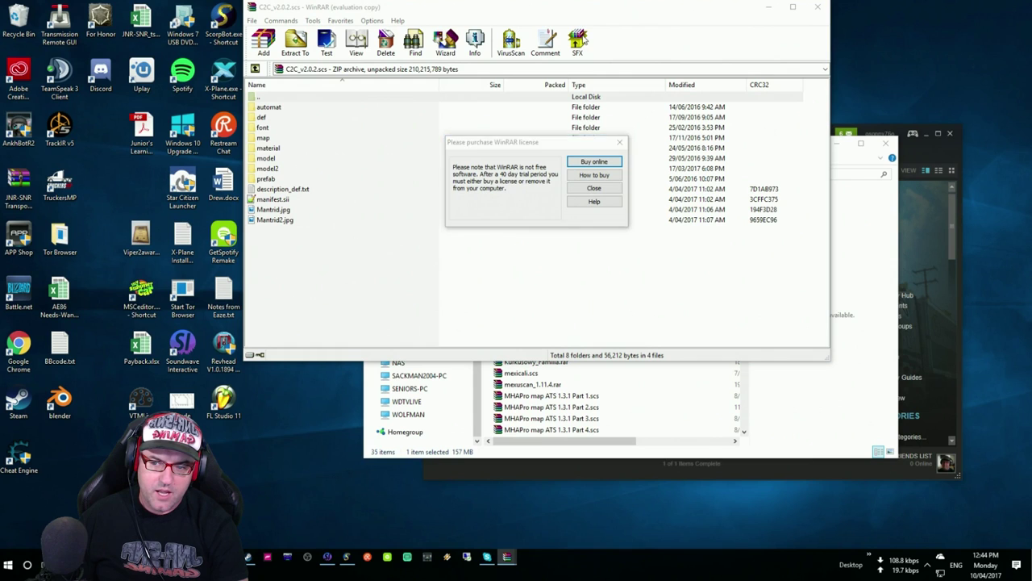
pyautogui.click(595, 184)
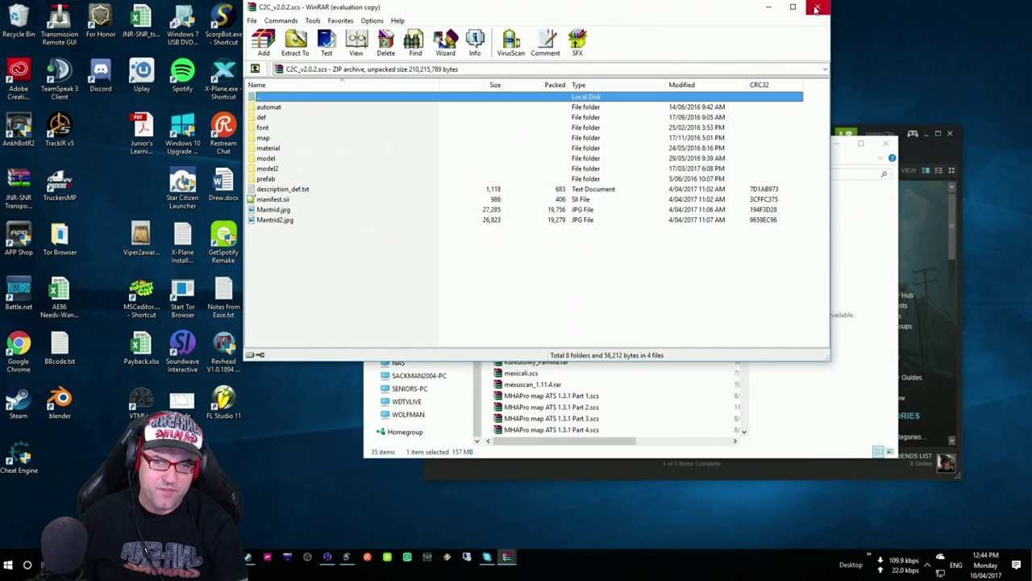
pyautogui.click(818, 6)
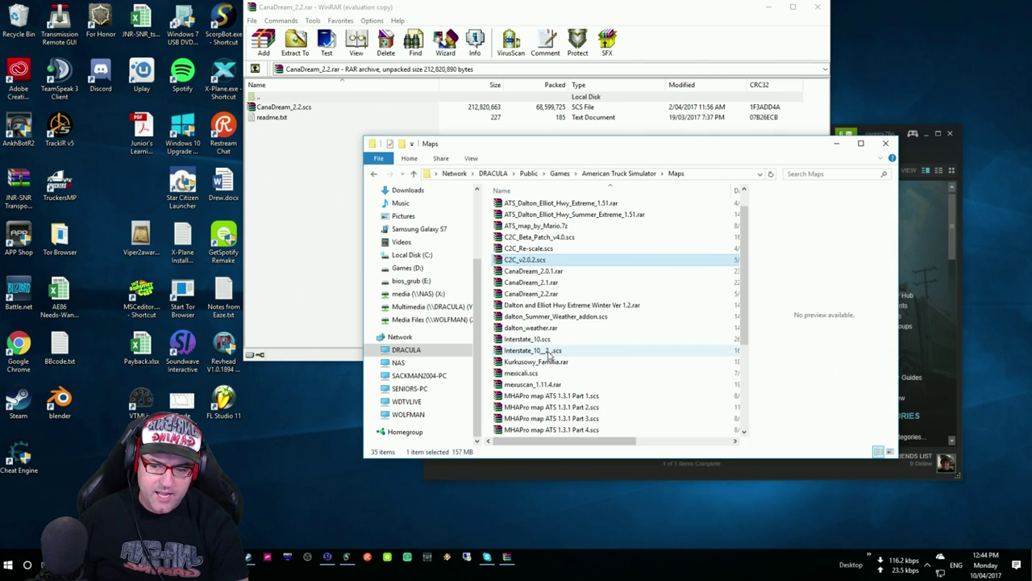
# Select the map file and both models files of Viva Mexico v2_2 in the Maps folder
pyautogui.scroll(-2, 549, 353)
pyautogui.scroll(-2, 549, 353)
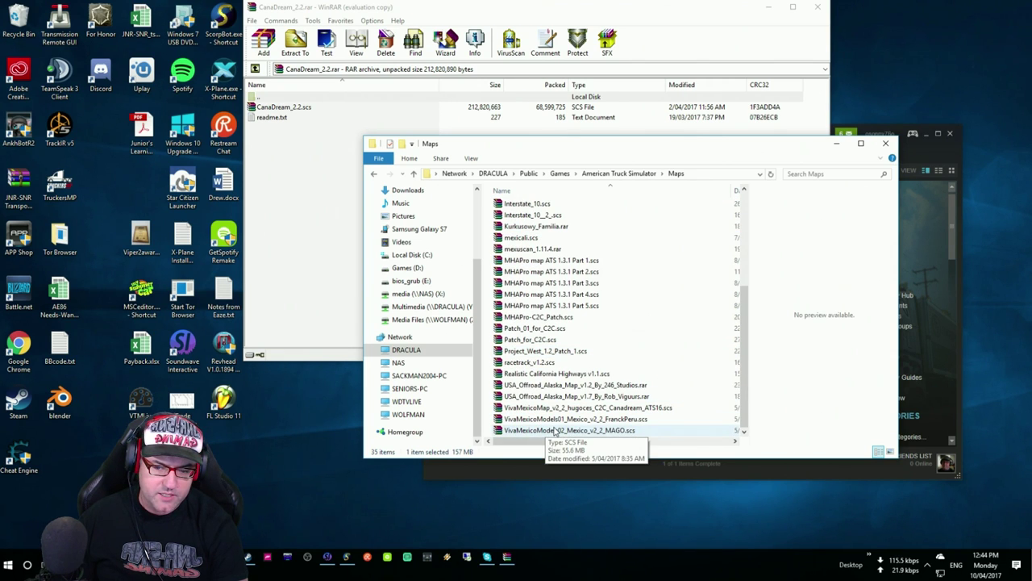
pyautogui.click(579, 410)
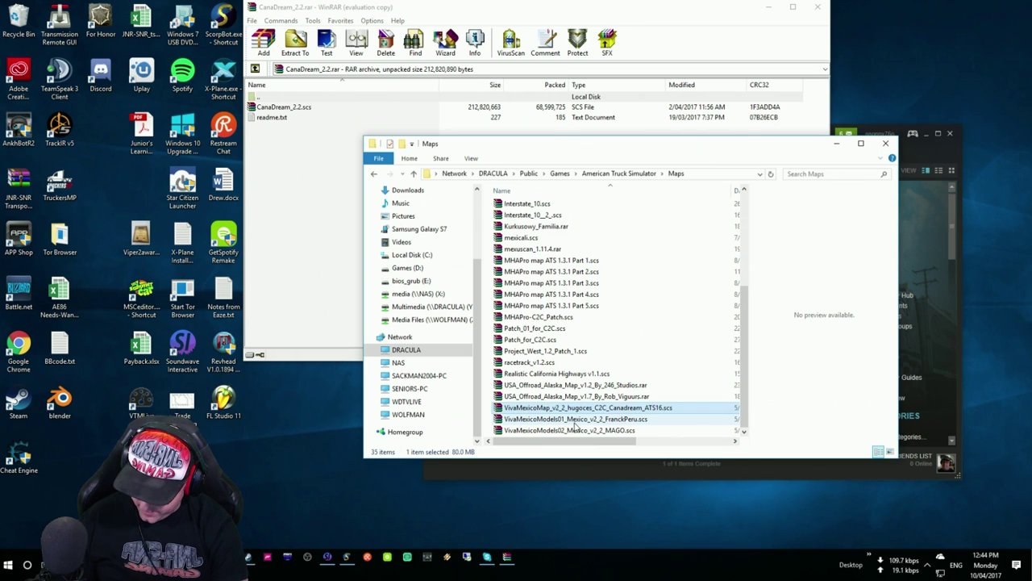
pyautogui.keyDown('shift'); pyautogui.click(577, 432); pyautogui.keyUp('shift')
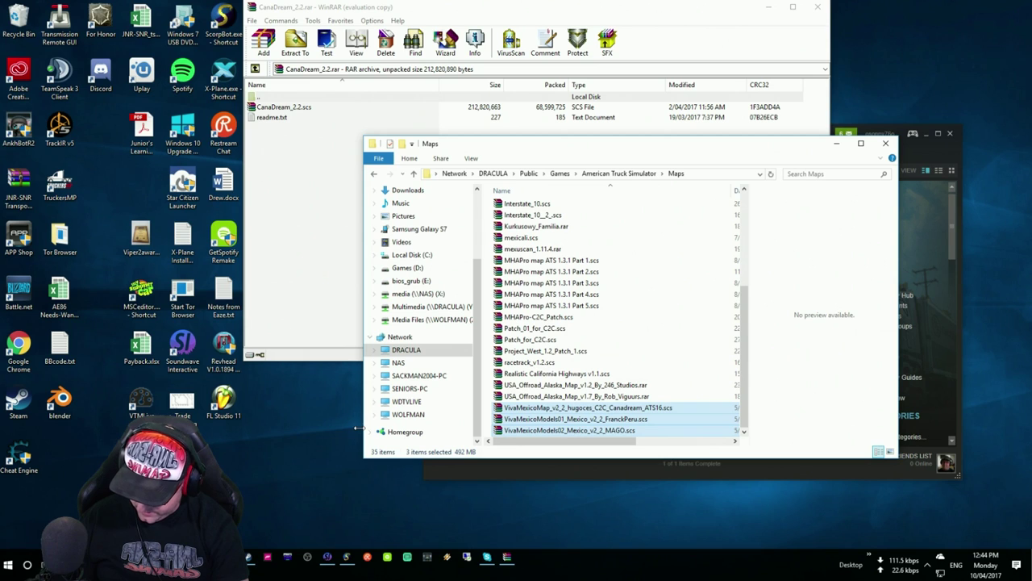
# Open a second File Explorer window and go to the mod folder in Documents\American Truck Simulator
pyautogui.press('super+e')
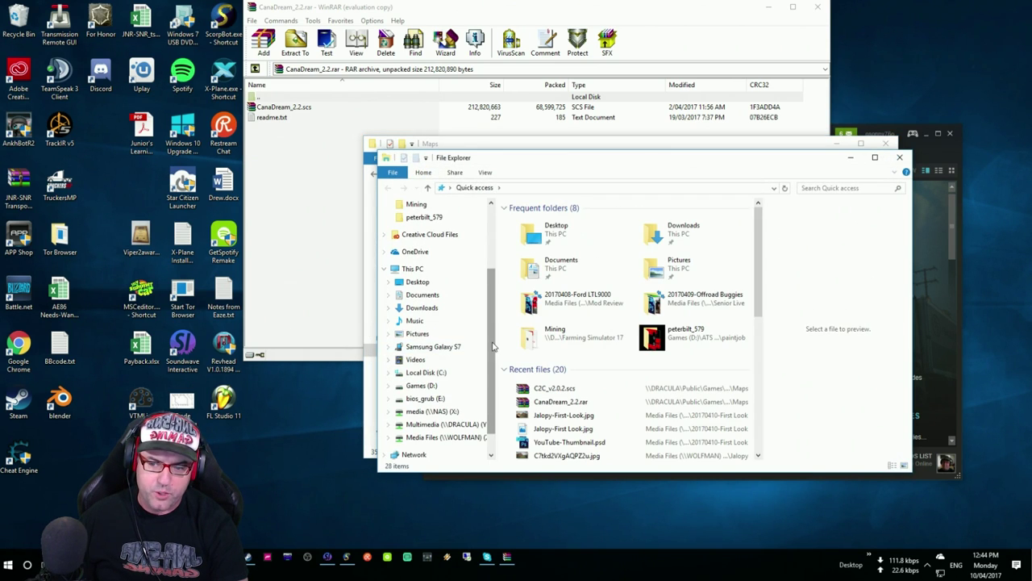
pyautogui.scroll(3, 484, 343)
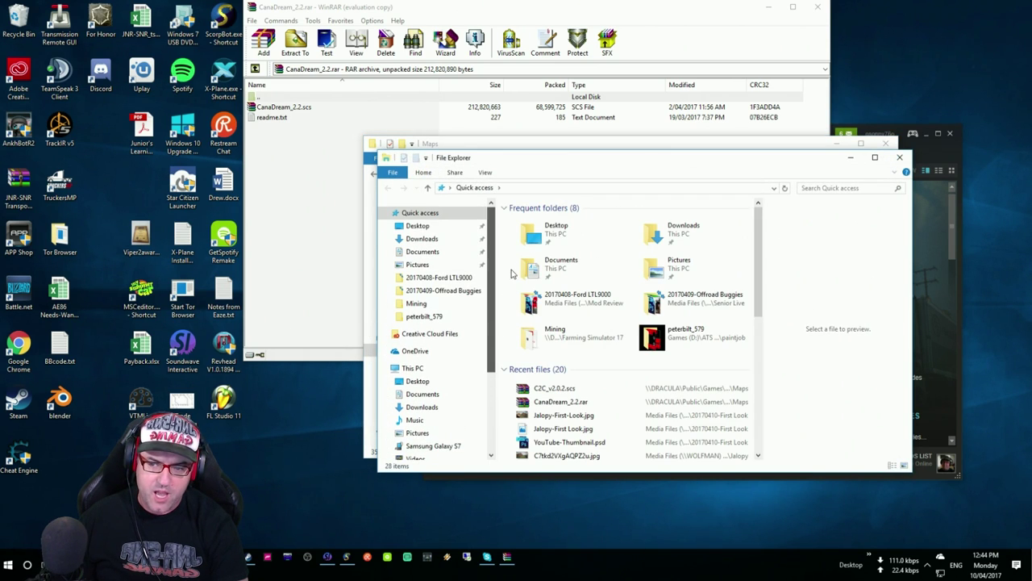
pyautogui.click(433, 252)
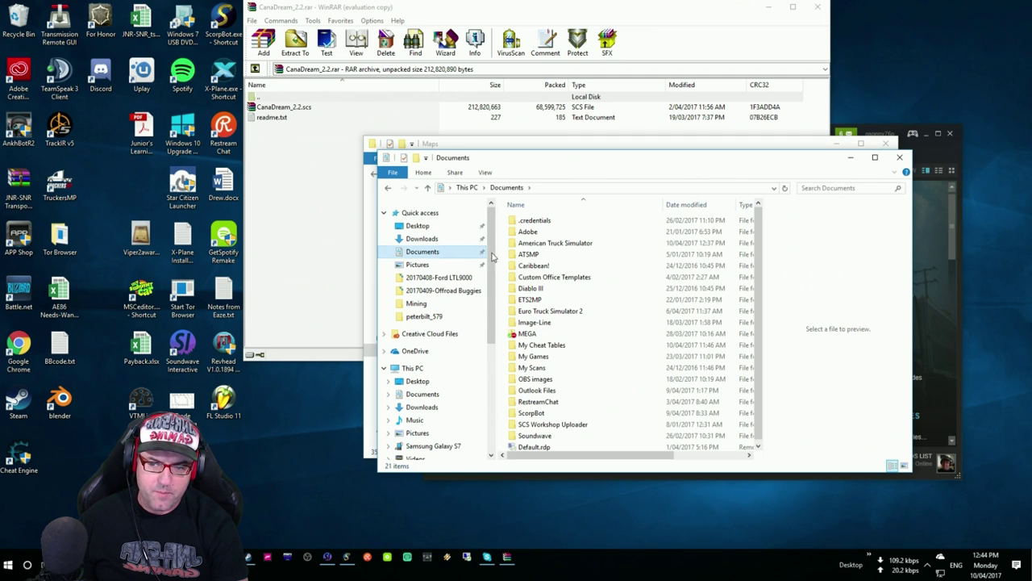
pyautogui.doubleClick(553, 243)
pyautogui.click(553, 243)
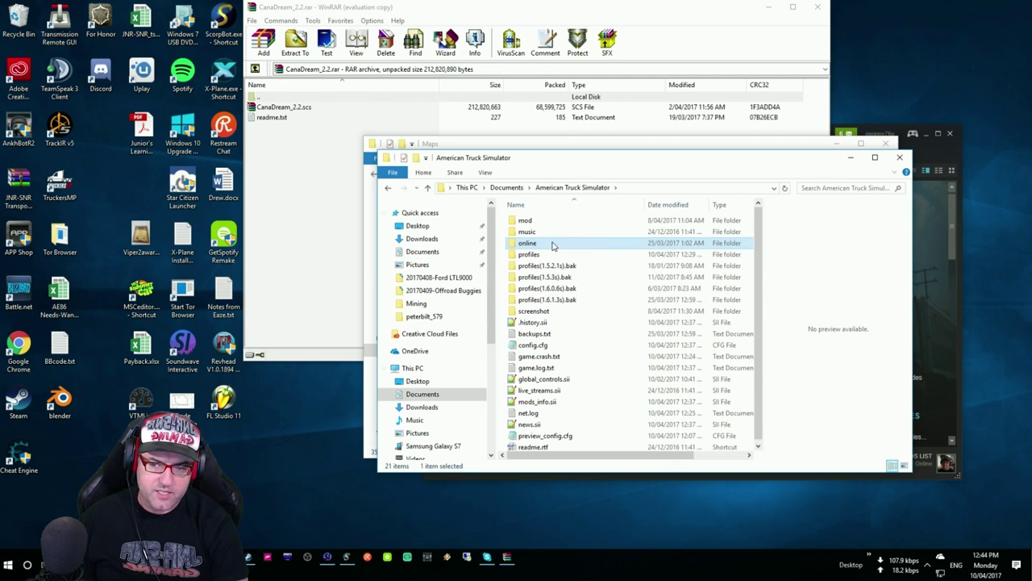
pyautogui.doubleClick(526, 220)
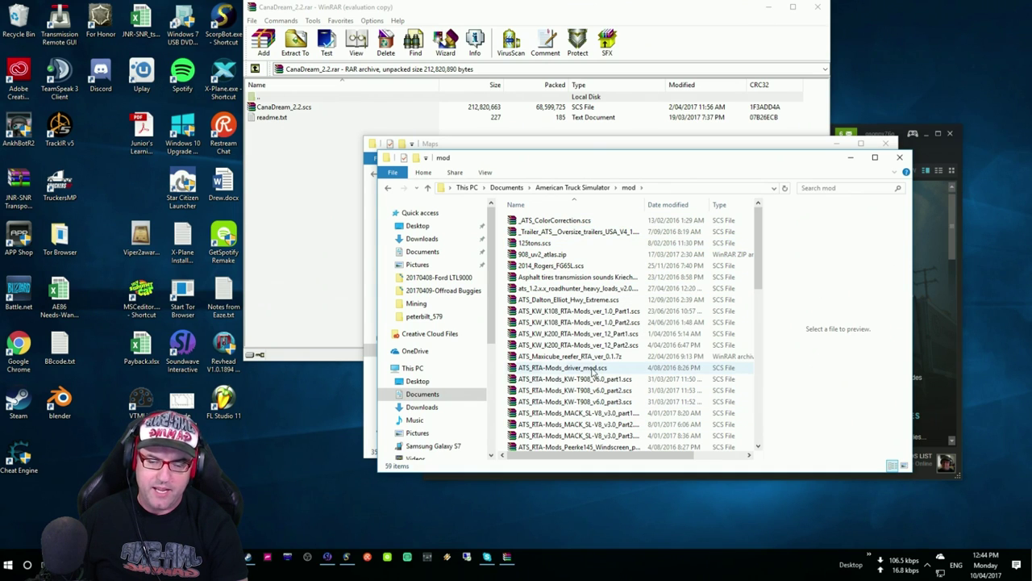
pyautogui.click(598, 190)
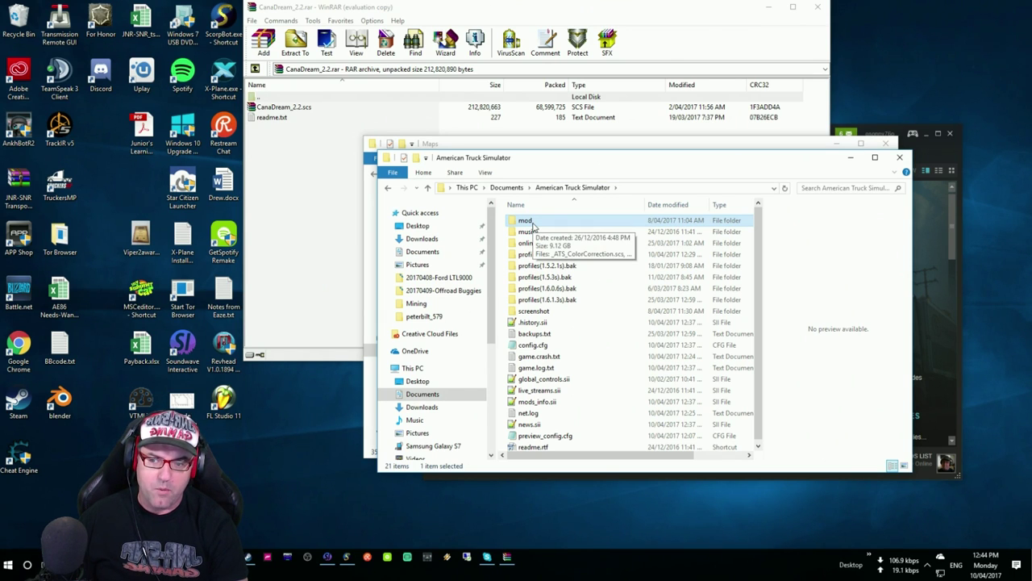
pyautogui.doubleClick(530, 221)
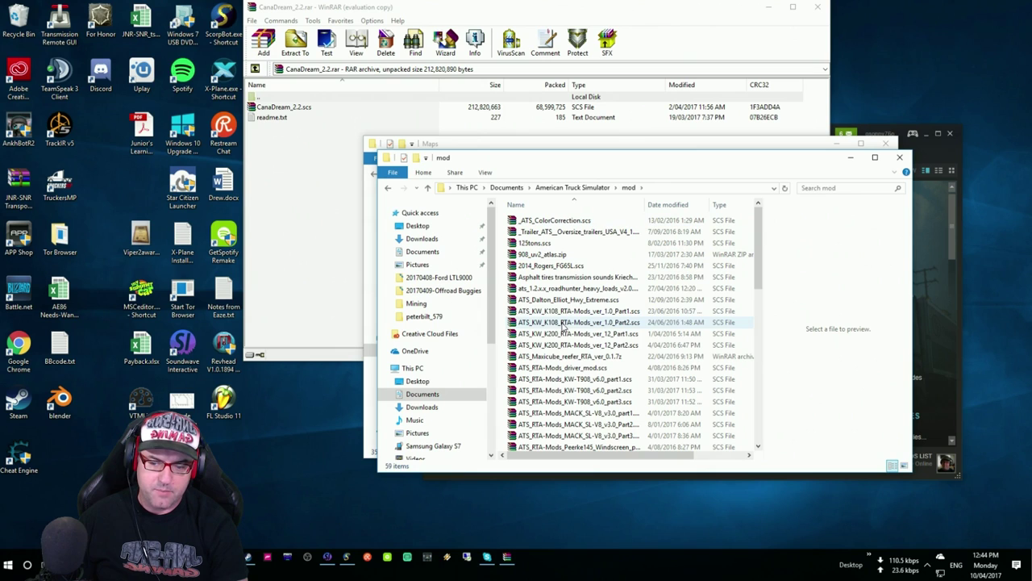
# Try to extract CanaDream_2.2.scs from the WinRAR archive into the mod folder, cancelling instead of replacing the existing file
pyautogui.click(411, 14)
pyautogui.click(286, 108)
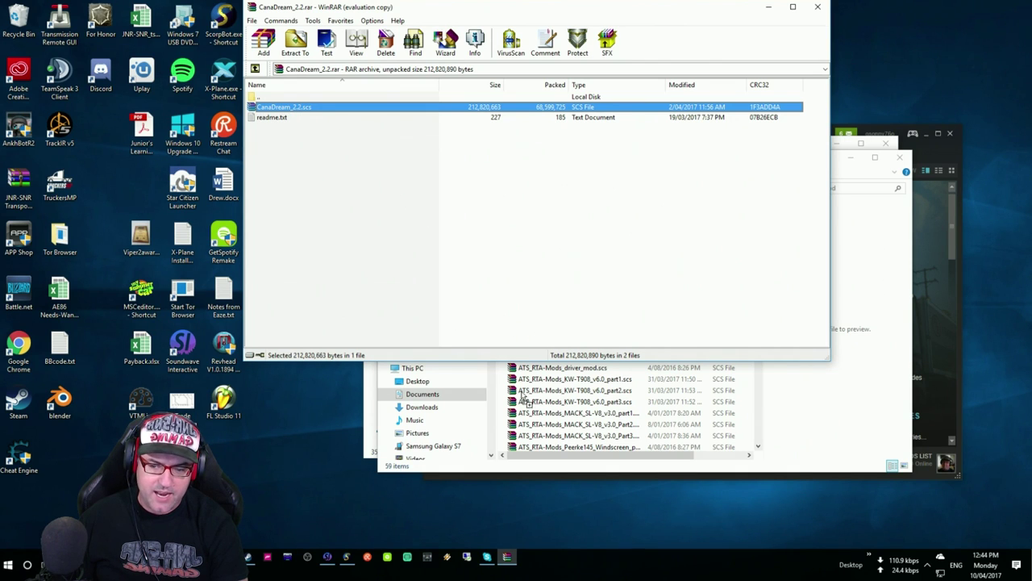
pyautogui.moveTo(506, 417); pyautogui.dragTo(505, 419)
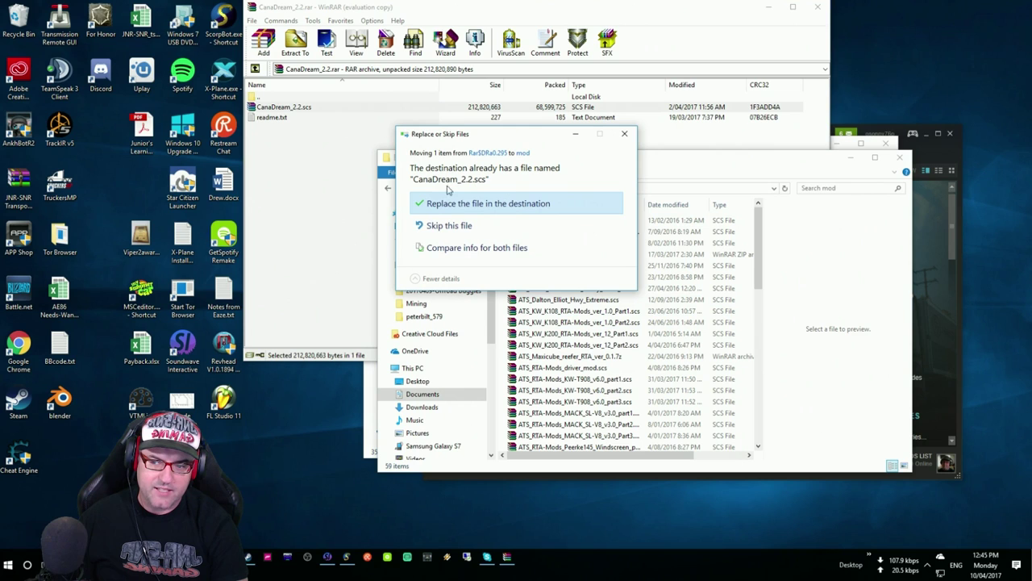
pyautogui.click(625, 134)
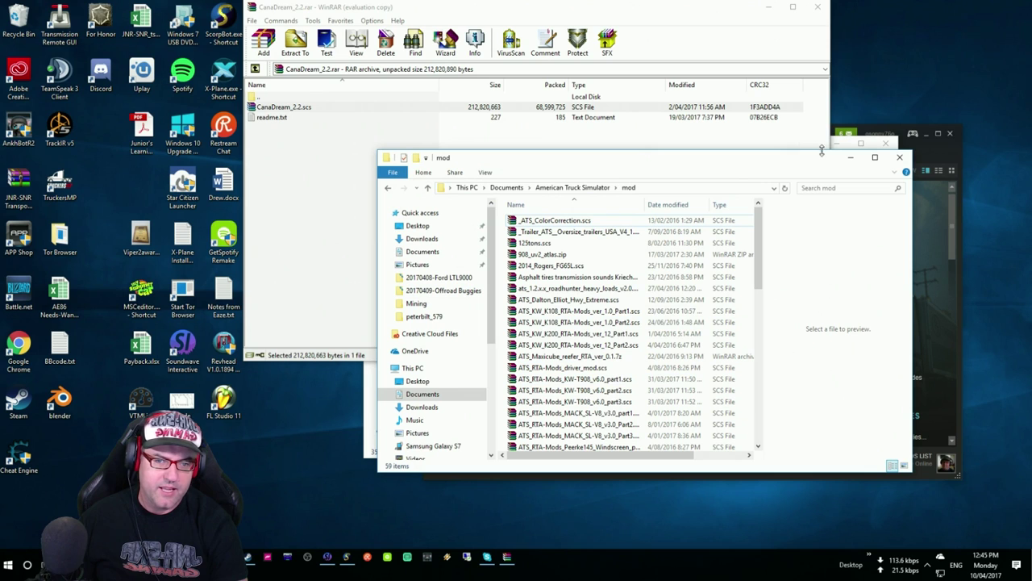
# Place the Maps and mod windows side by side and try to copy the three Viva Mexico files into mod, cancelling the replacement
pyautogui.moveTo(743, 165); pyautogui.dragTo(737, 228)
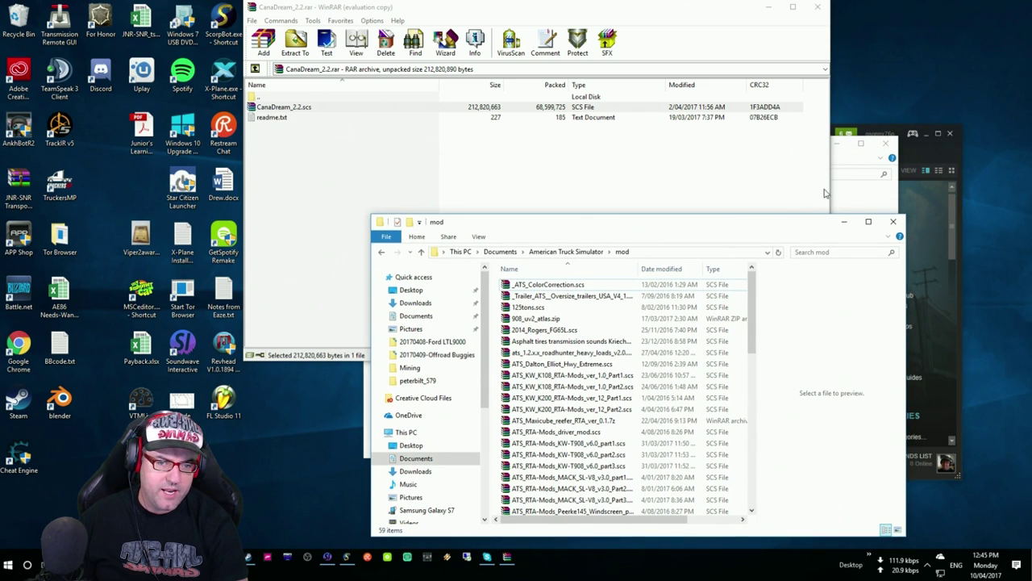
pyautogui.click(850, 166)
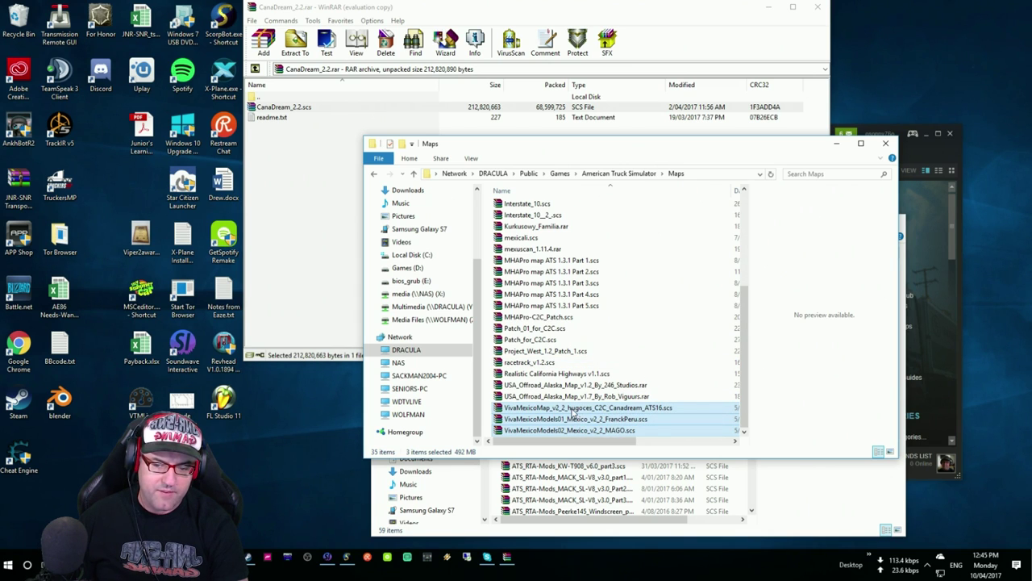
pyautogui.moveTo(572, 413)
pyautogui.mouseDown()
pyautogui.moveTo(498, 480)
pyautogui.moveTo(565, 411)
pyautogui.mouseUp()
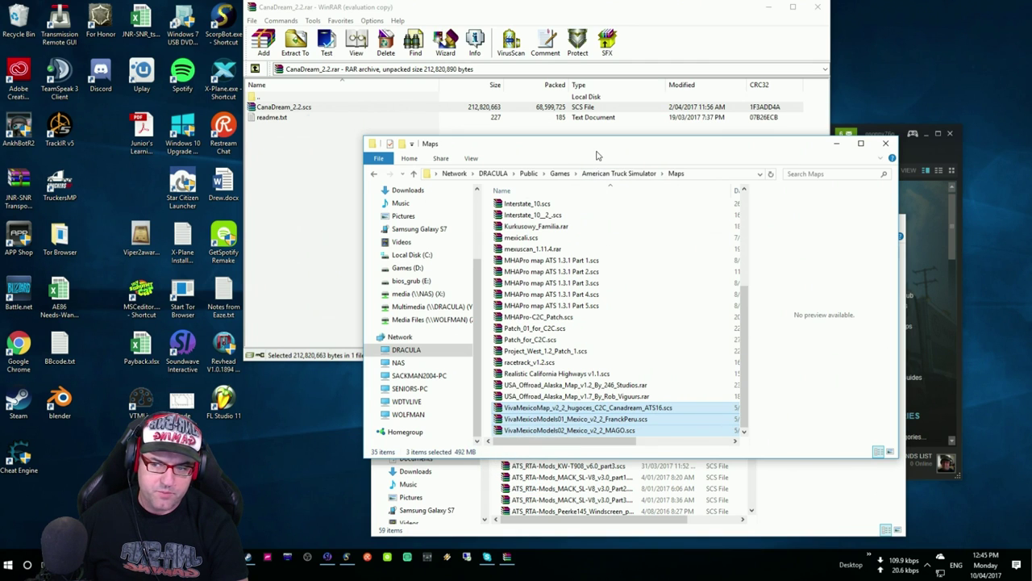
pyautogui.moveTo(597, 155); pyautogui.dragTo(319, 104)
pyautogui.click(715, 232)
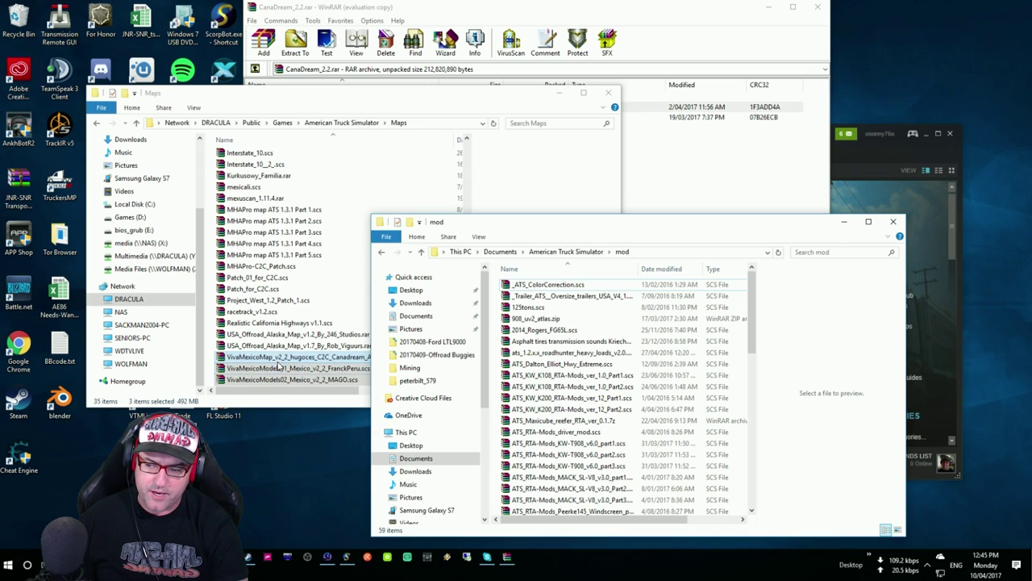
pyautogui.moveTo(278, 367); pyautogui.dragTo(498, 481)
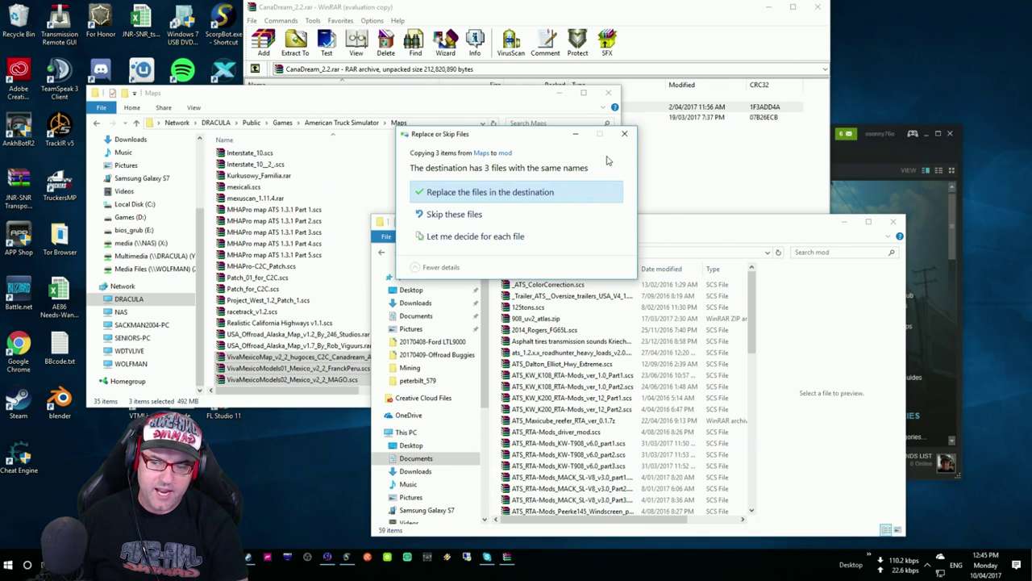
pyautogui.click(627, 137)
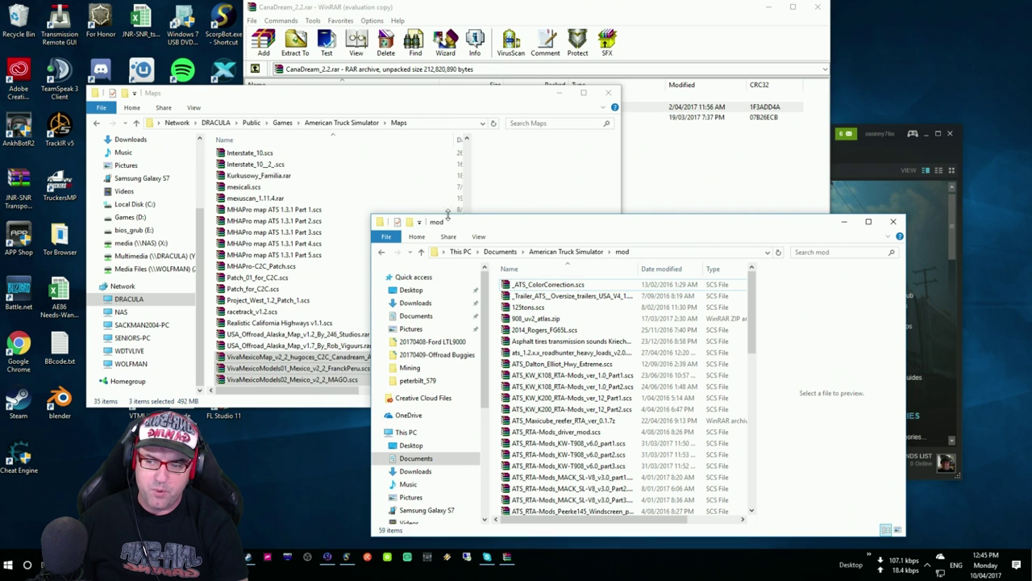
# Try to copy C2C_v2.0.2.scs from the Maps folder into the mod folder, cancelling the replacement
pyautogui.scroll(2, 284, 335)
pyautogui.scroll(3, 283, 335)
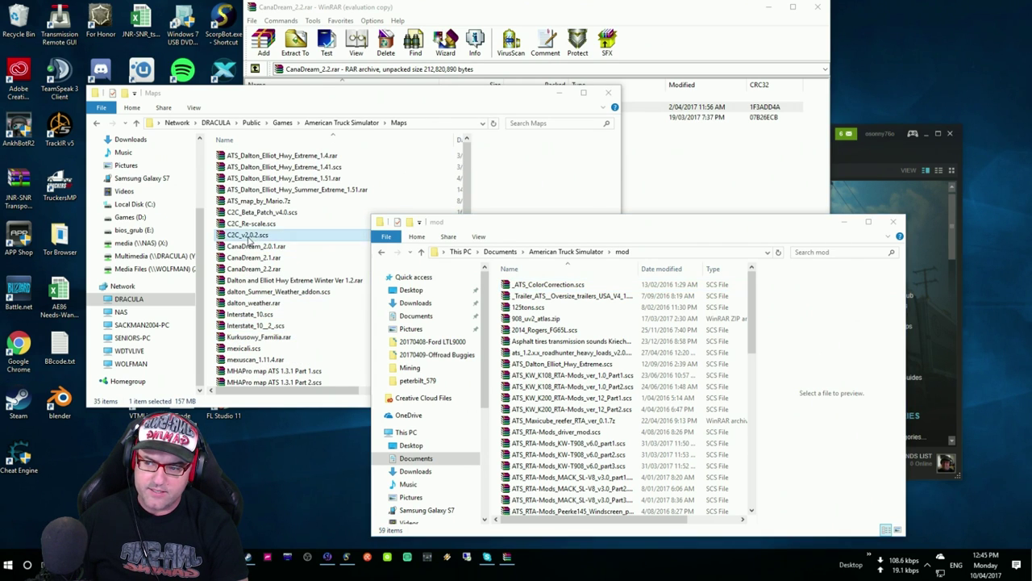
pyautogui.moveTo(249, 235); pyautogui.dragTo(497, 457)
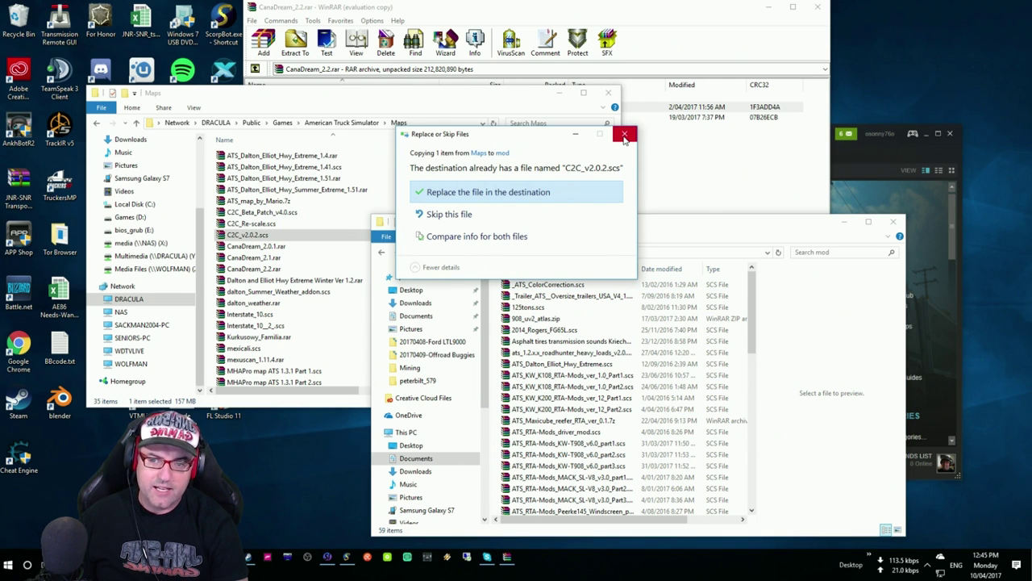
pyautogui.click(624, 134)
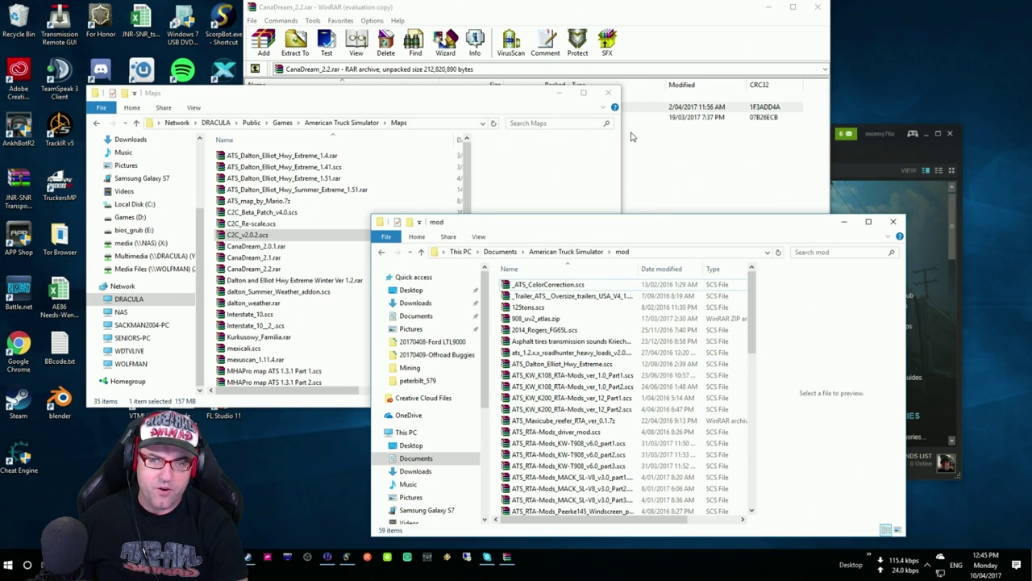
# Close WinRAR, launch American Truck Simulator from the Steam library and accept the advanced SDK features notice
pyautogui.click(819, 9)
pyautogui.click(773, 138)
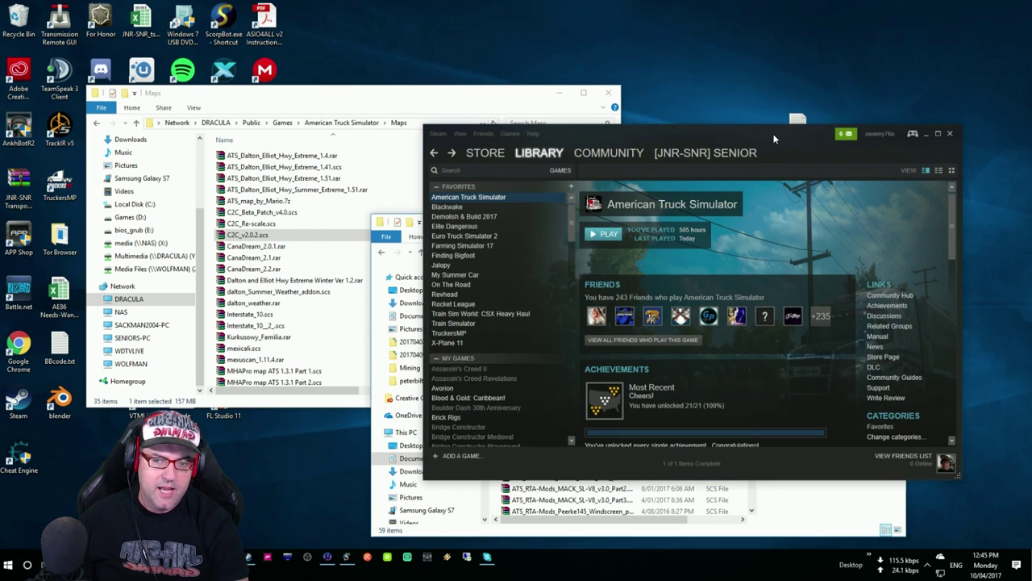
pyautogui.click(607, 234)
pyautogui.click(524, 326)
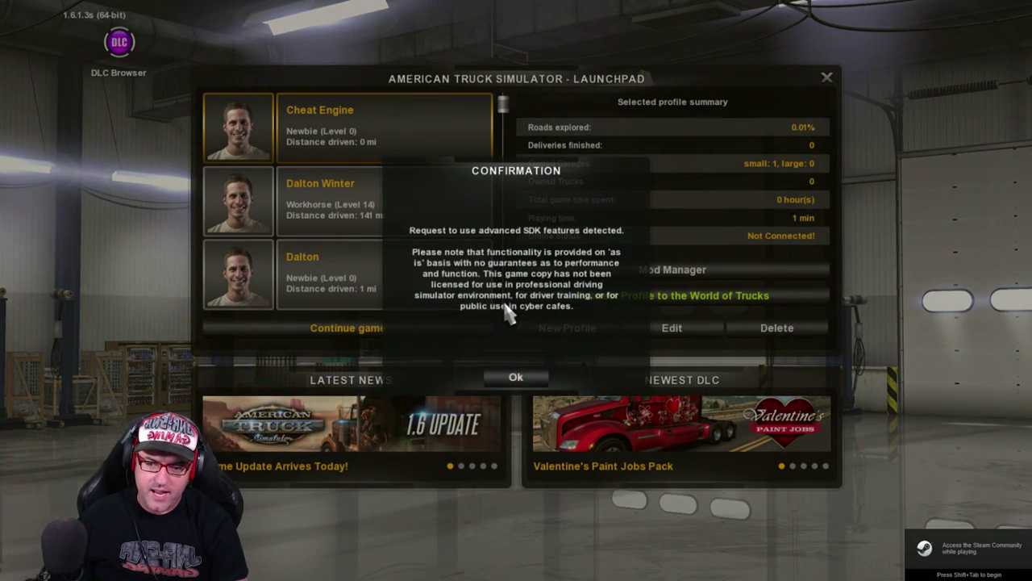
pyautogui.click(517, 377)
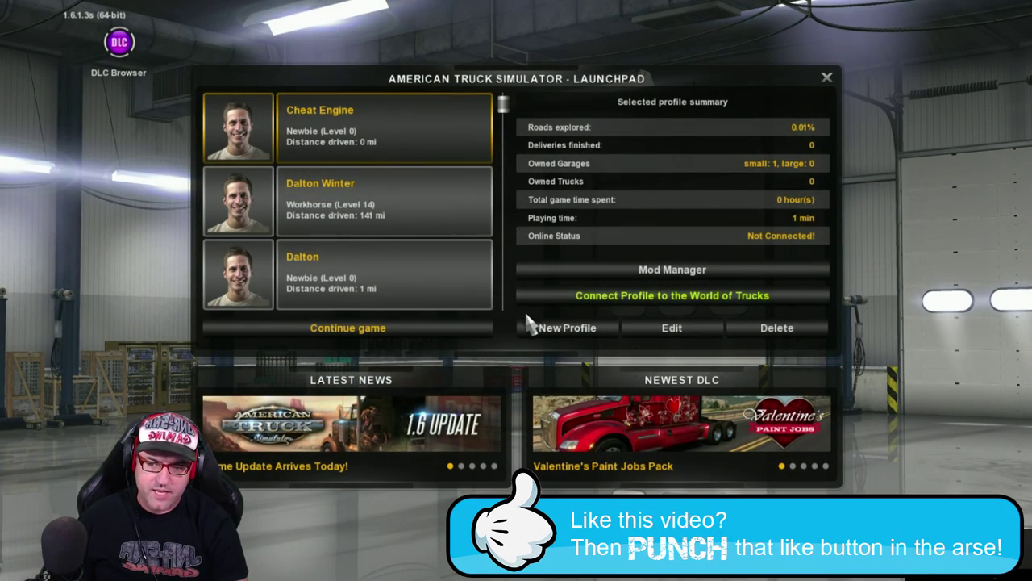
# Select the Level 43 King of the Road profile, cancel its sign-in and open the Mod Manager
pyautogui.scroll(-8, 507, 282)
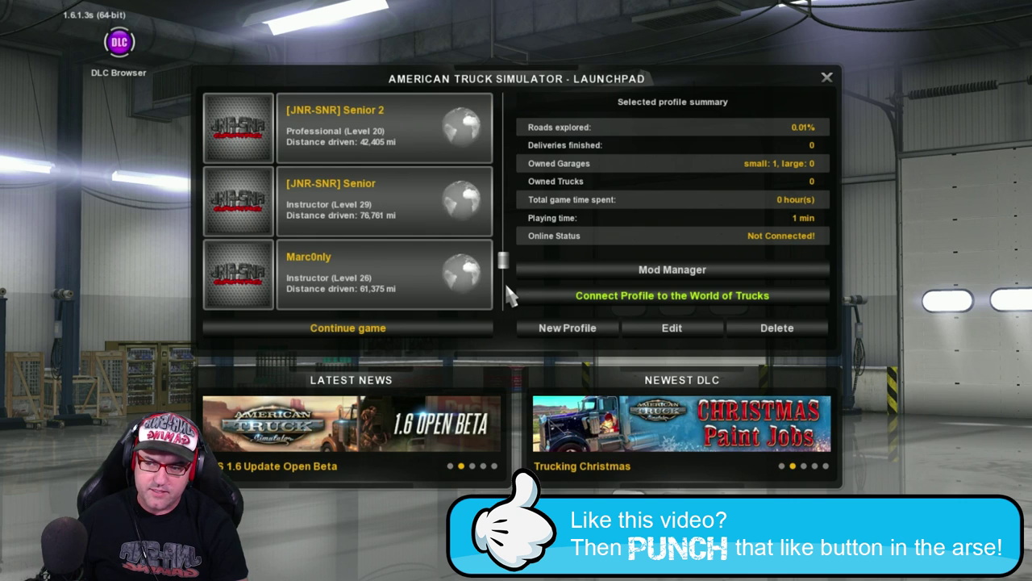
pyautogui.click(418, 279)
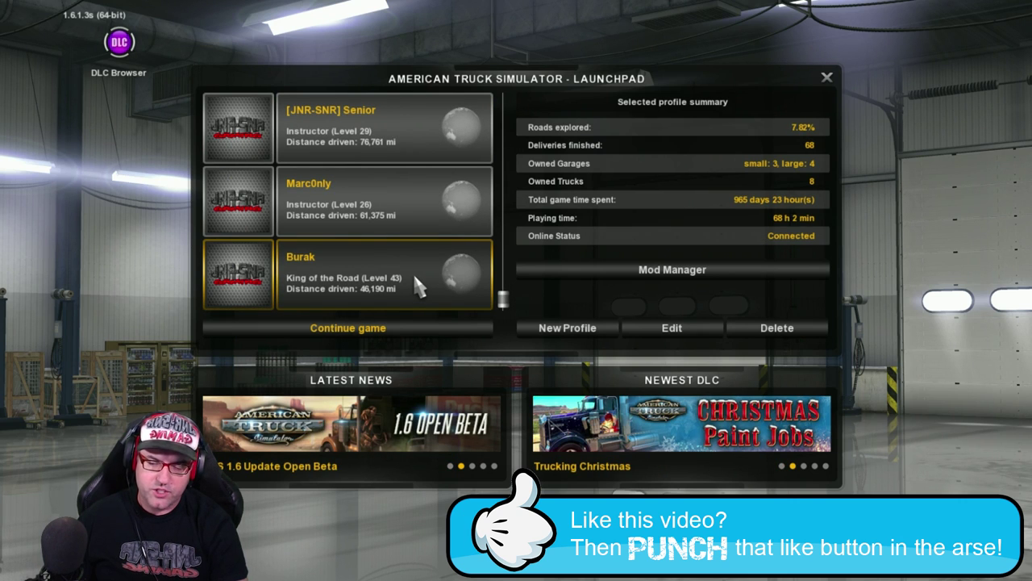
pyautogui.doubleClick(418, 282)
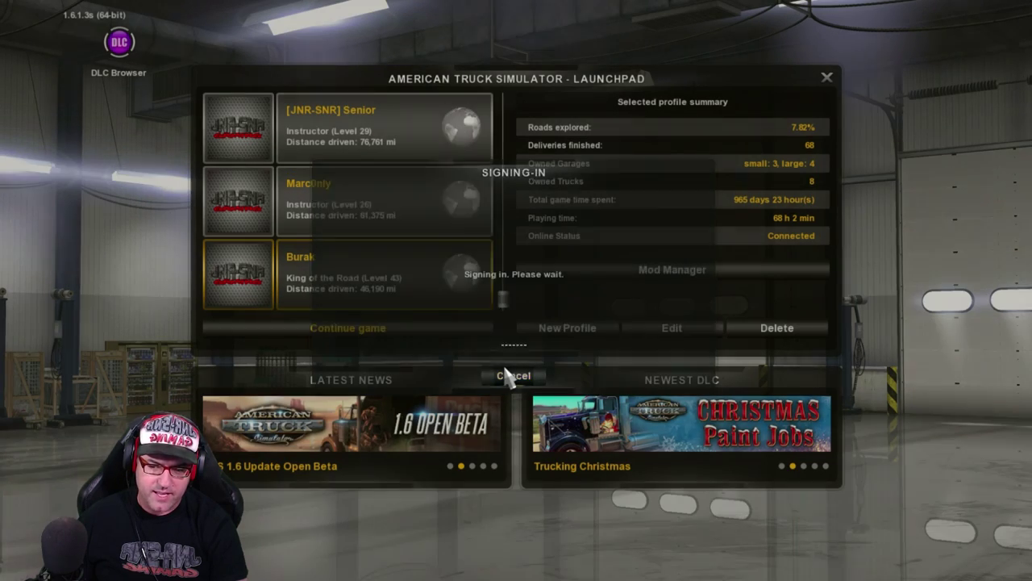
pyautogui.click(506, 376)
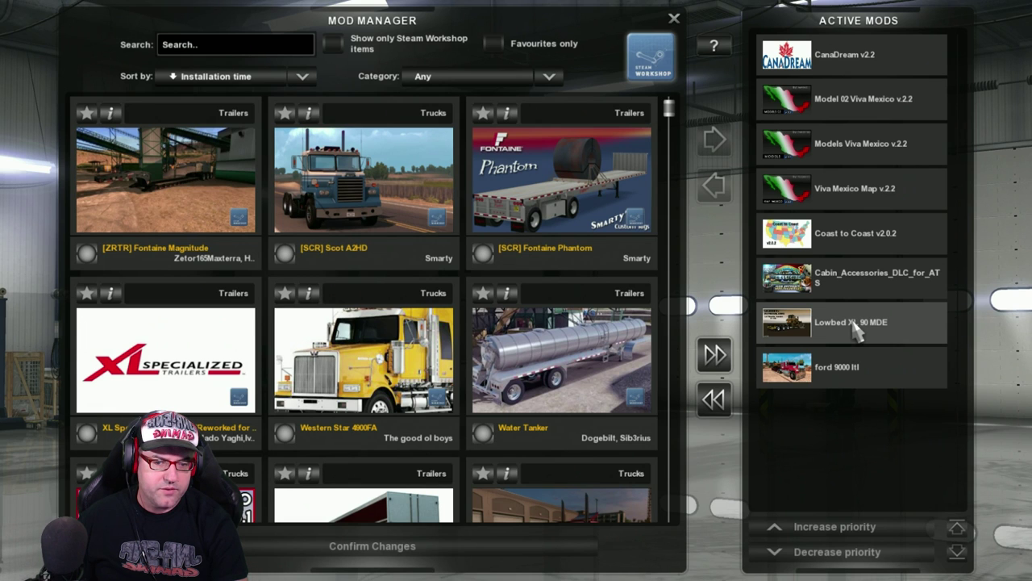
# Deactivate the ford 9000 ltl, Lowbed XL 90 MDE and Cabin_Accessories_DLC_for_ATS mods
pyautogui.doubleClick(831, 369)
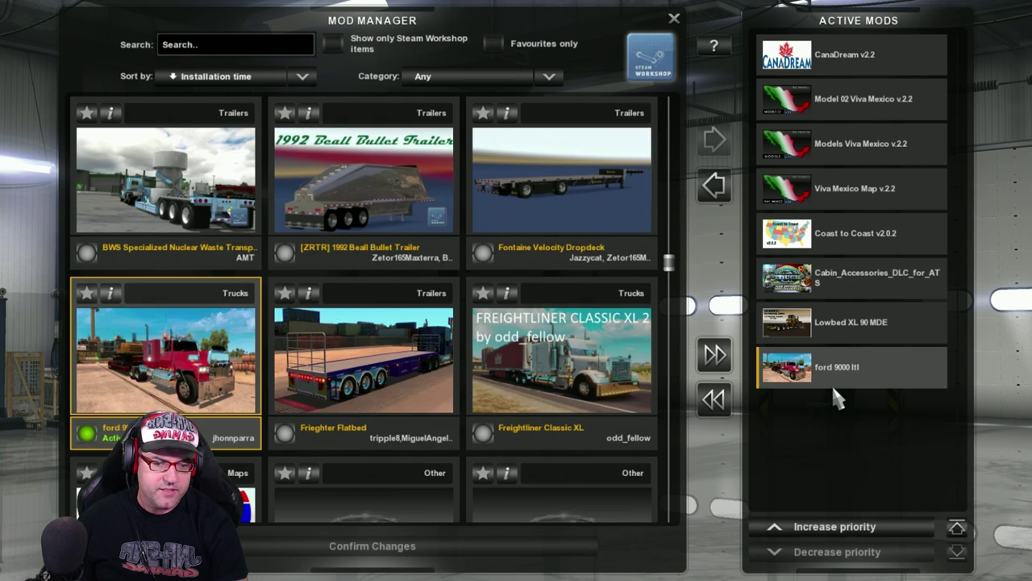
pyautogui.doubleClick(838, 323)
pyautogui.doubleClick(848, 279)
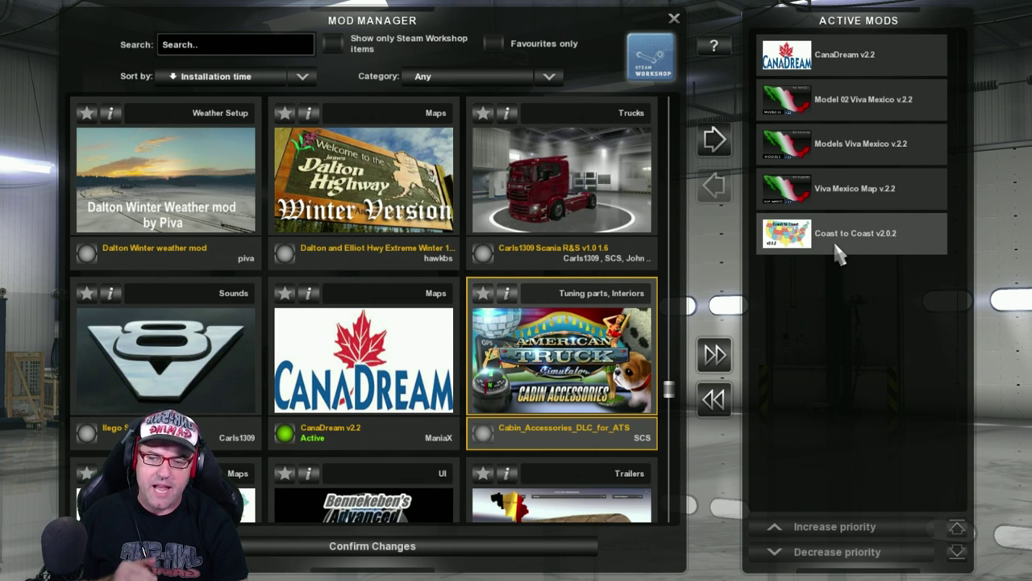
# Filter the available mods by "co" and select the Coast to Coast v2.0.2 map
pyautogui.click(184, 45)
pyautogui.write('c')
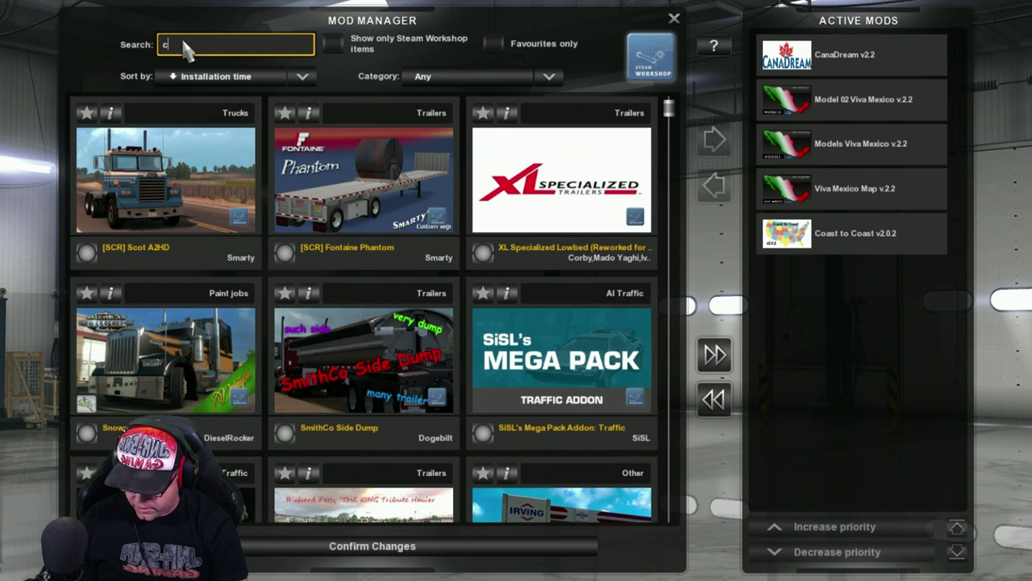
pyautogui.write('os')
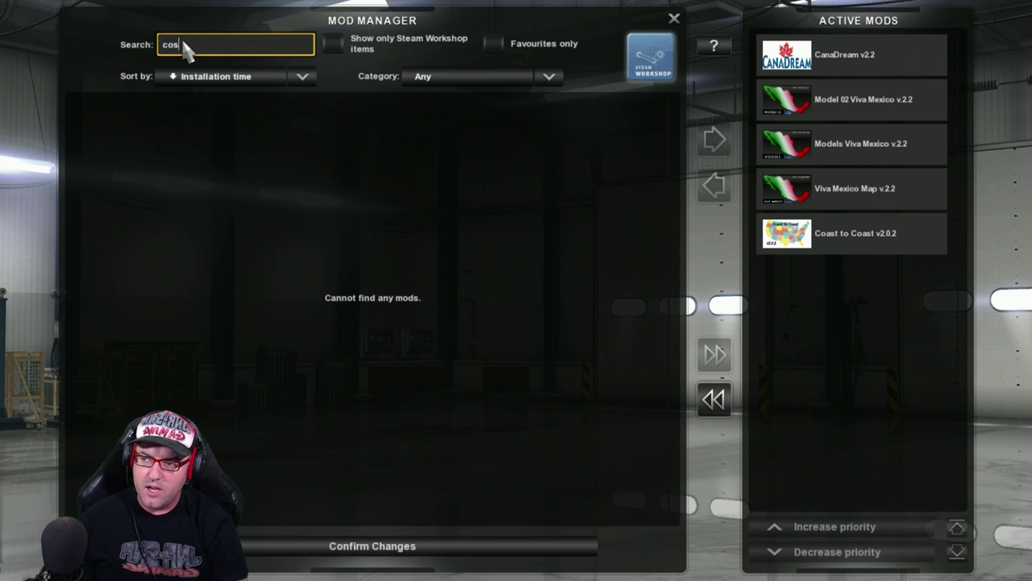
pyautogui.press('BackSpace')
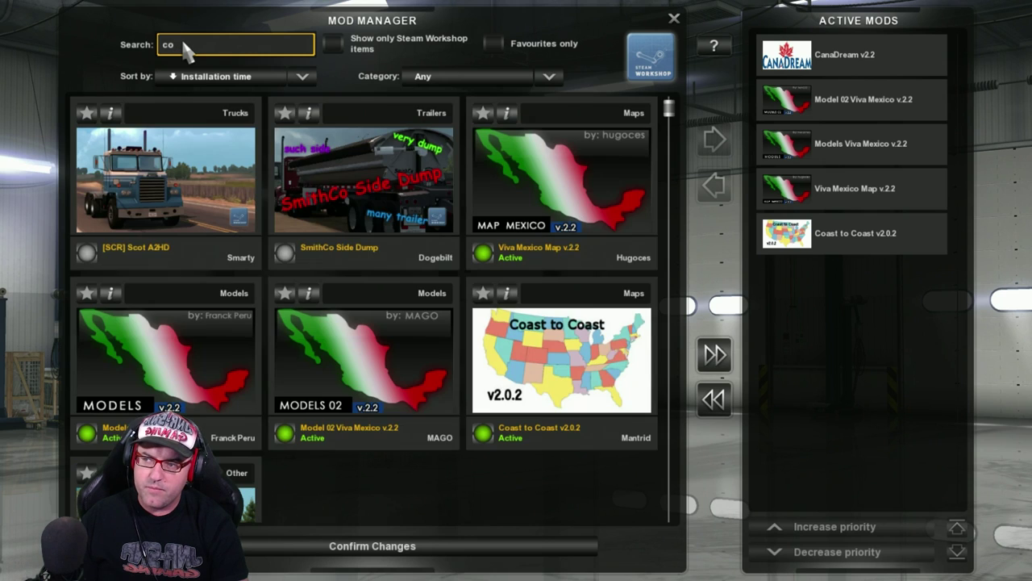
pyautogui.doubleClick(525, 346)
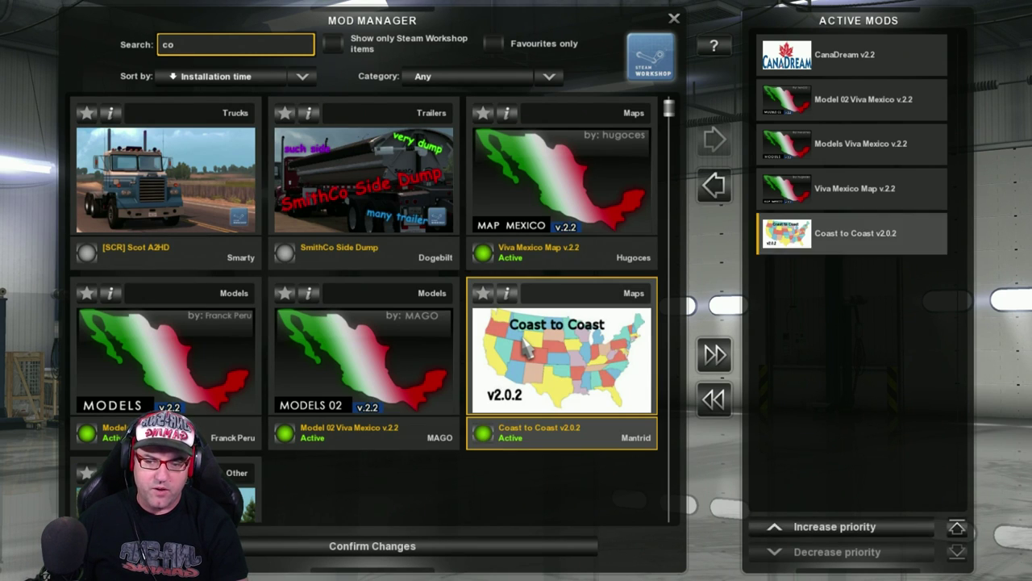
# Re-add the Coast to Coast v2.0.2 map to the active mods and move it to the lowest priority
pyautogui.doubleClick(526, 345)
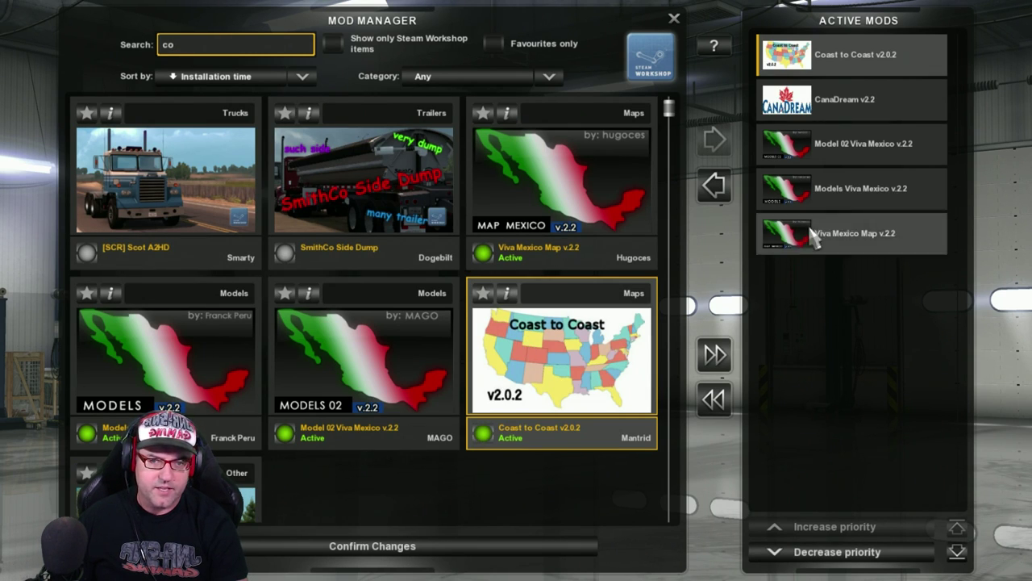
pyautogui.click(958, 552)
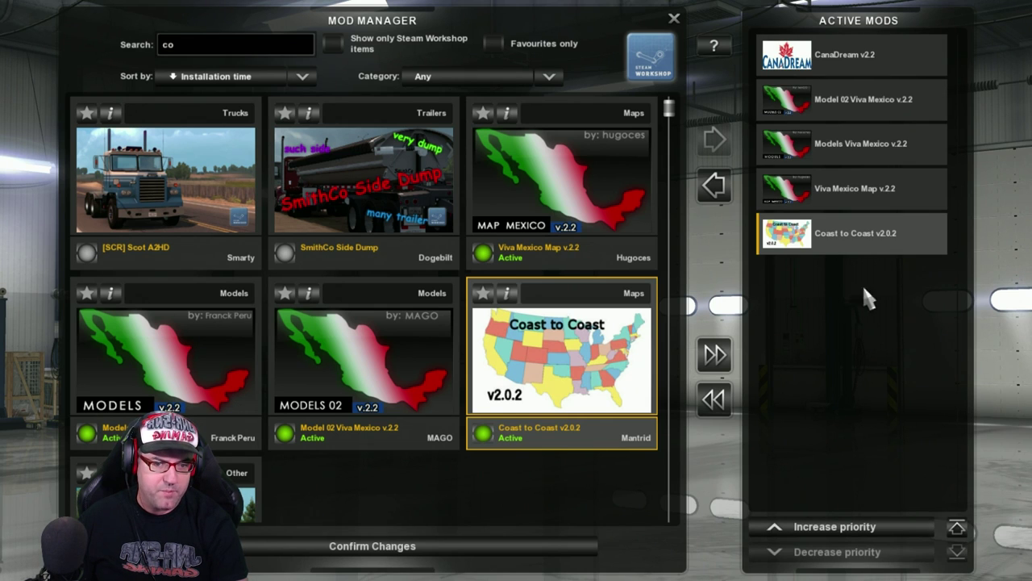
# Check the mod details of Models Viva Mexico v.2.2 and Viva Mexico Map v.2.2
pyautogui.click(861, 200)
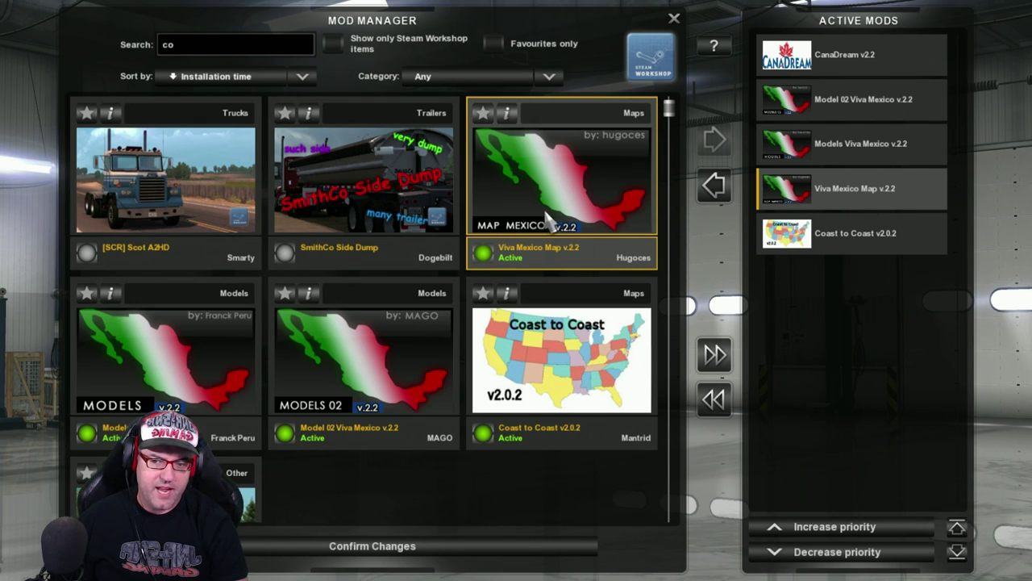
pyautogui.click(842, 153)
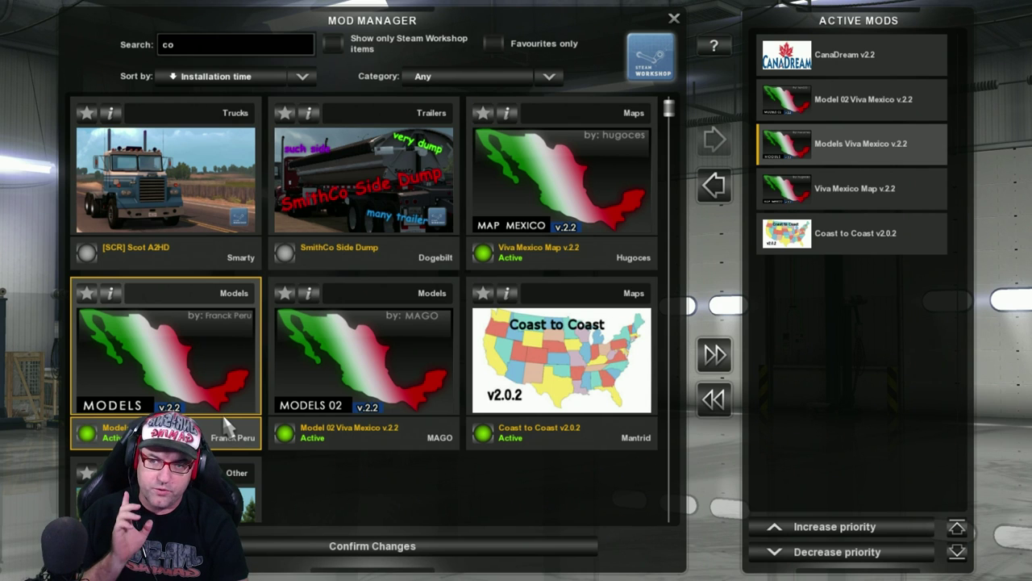
pyautogui.click(111, 294)
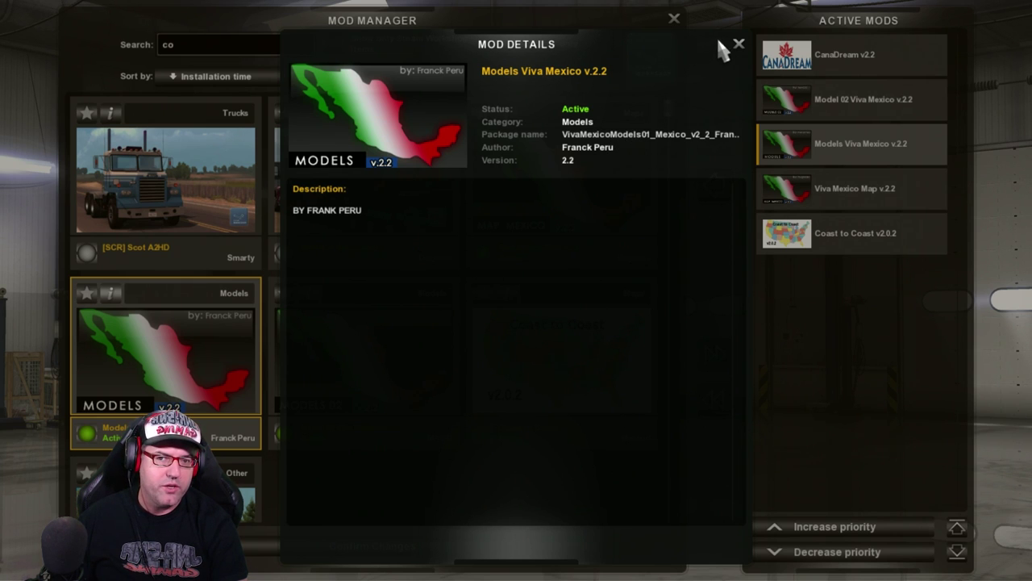
pyautogui.click(739, 45)
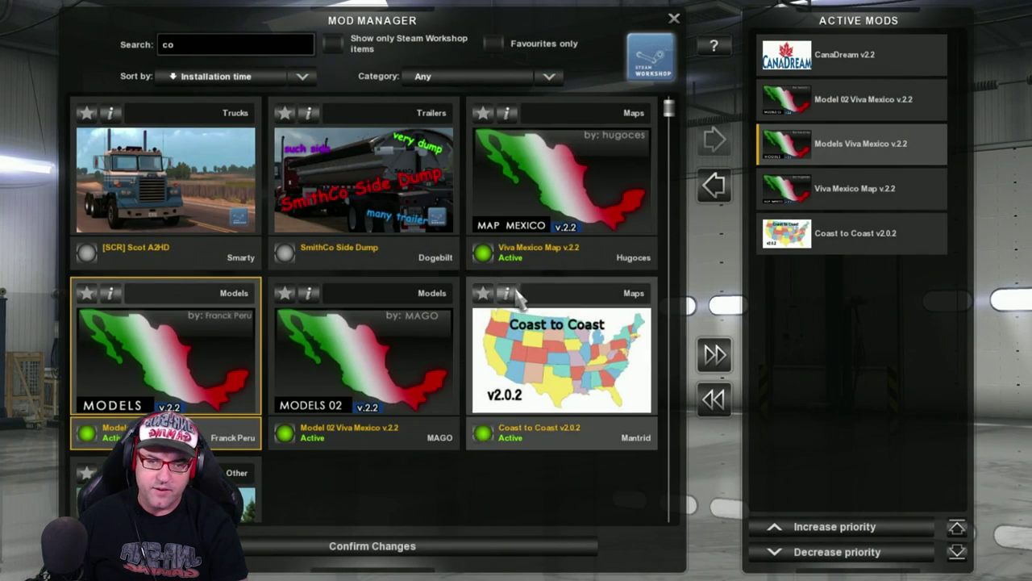
pyautogui.click(866, 193)
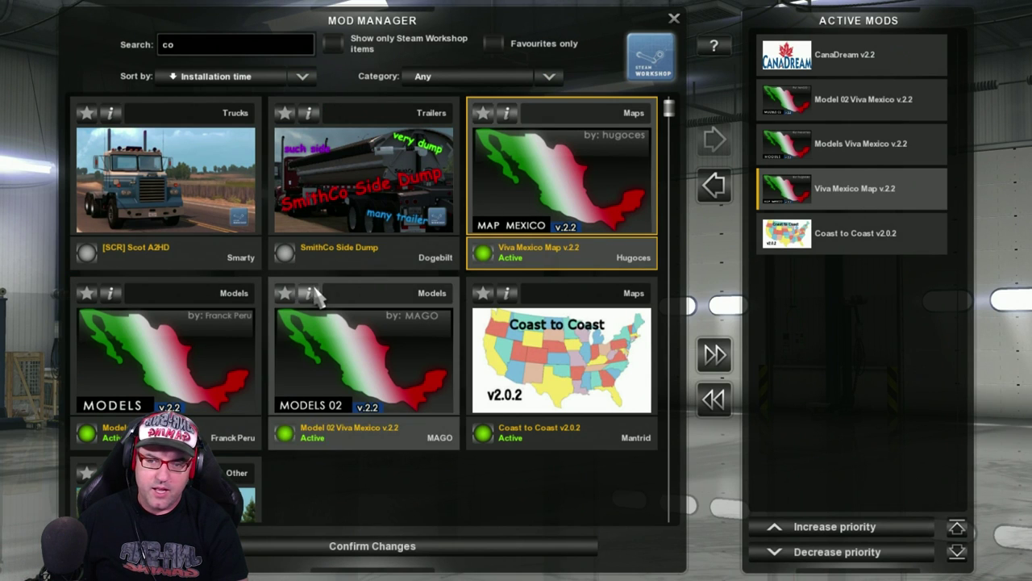
pyautogui.click(506, 113)
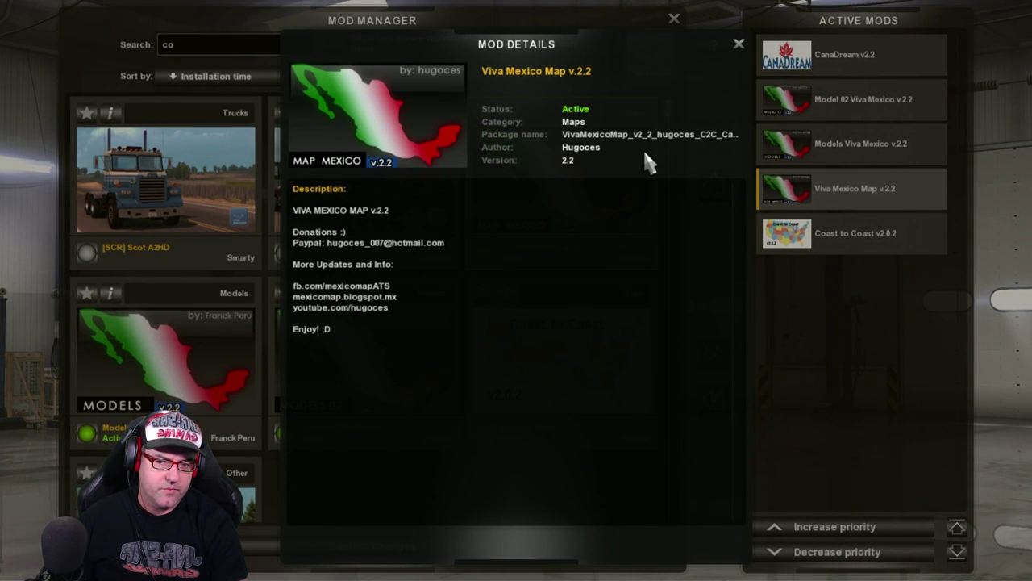
pyautogui.click(739, 45)
# Check the package details of the active Models Viva Mexico v.2.2 and Model 02 Viva Mexico v.2.2 mods
pyautogui.click(840, 150)
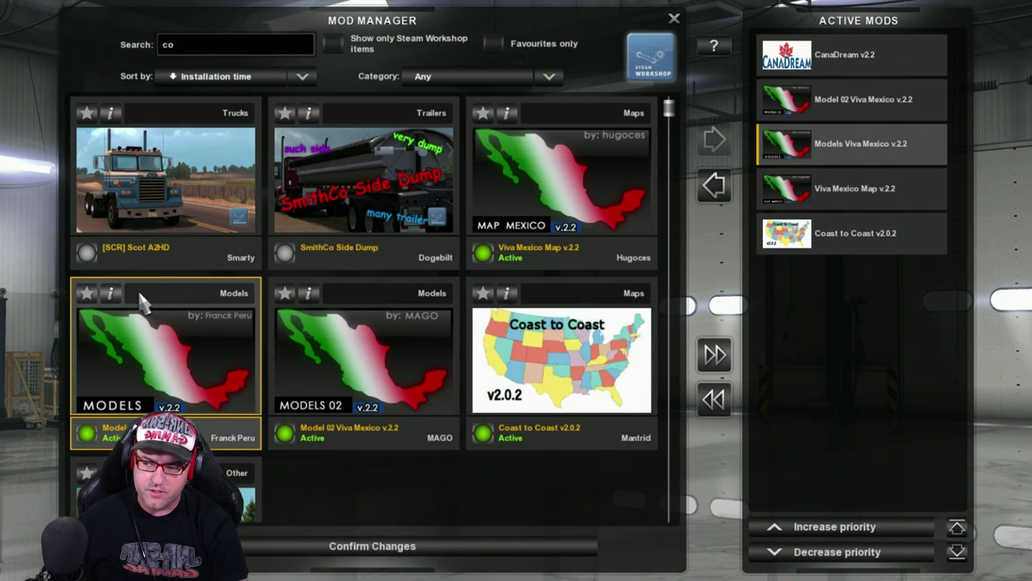
pyautogui.click(114, 296)
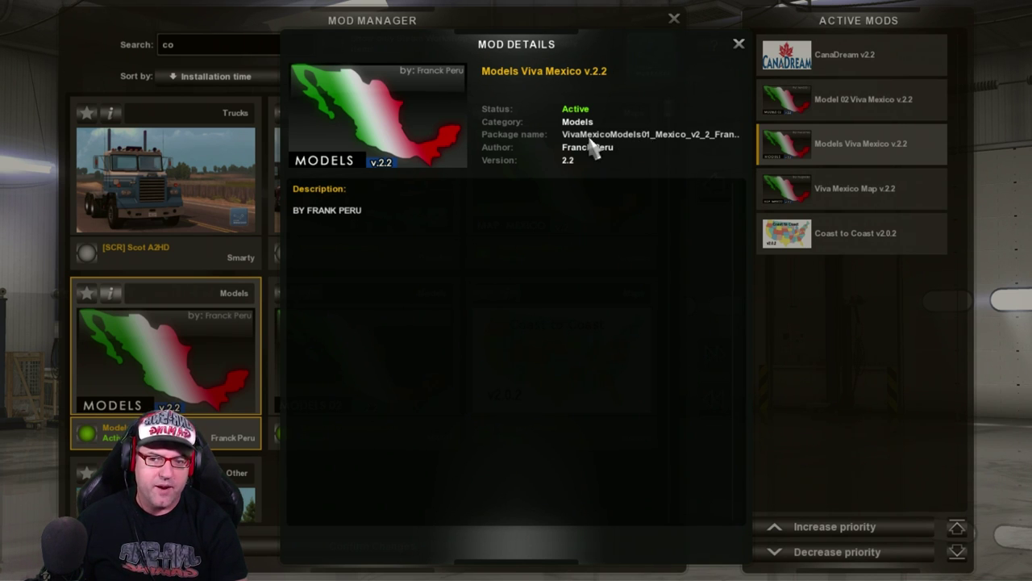
pyautogui.click(738, 44)
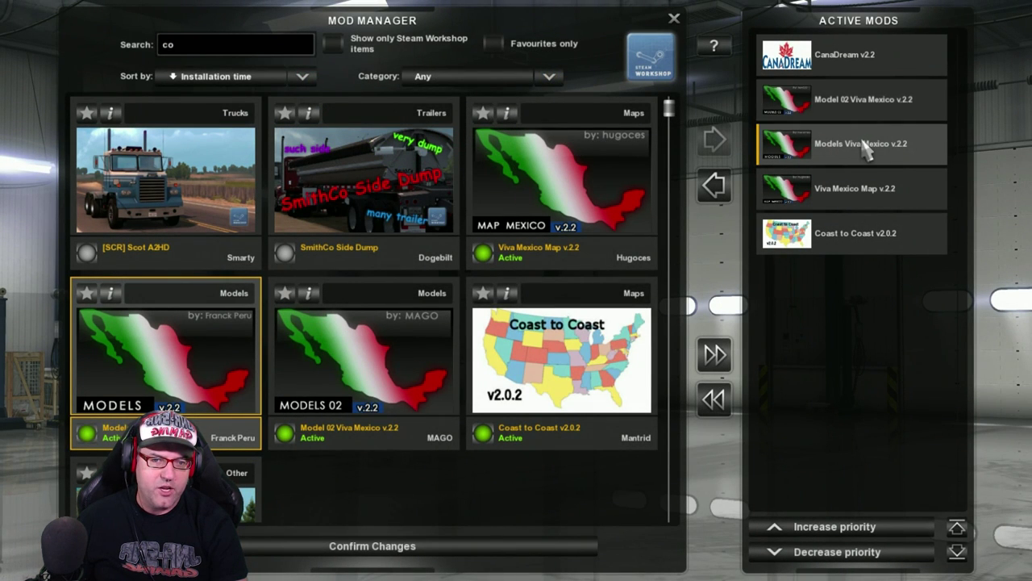
pyautogui.click(851, 102)
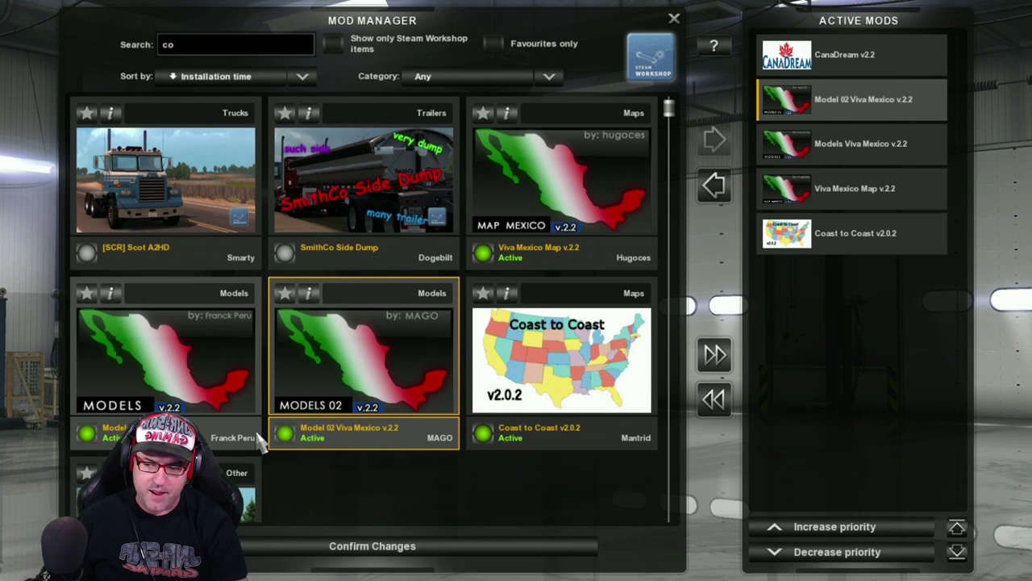
pyautogui.click(310, 293)
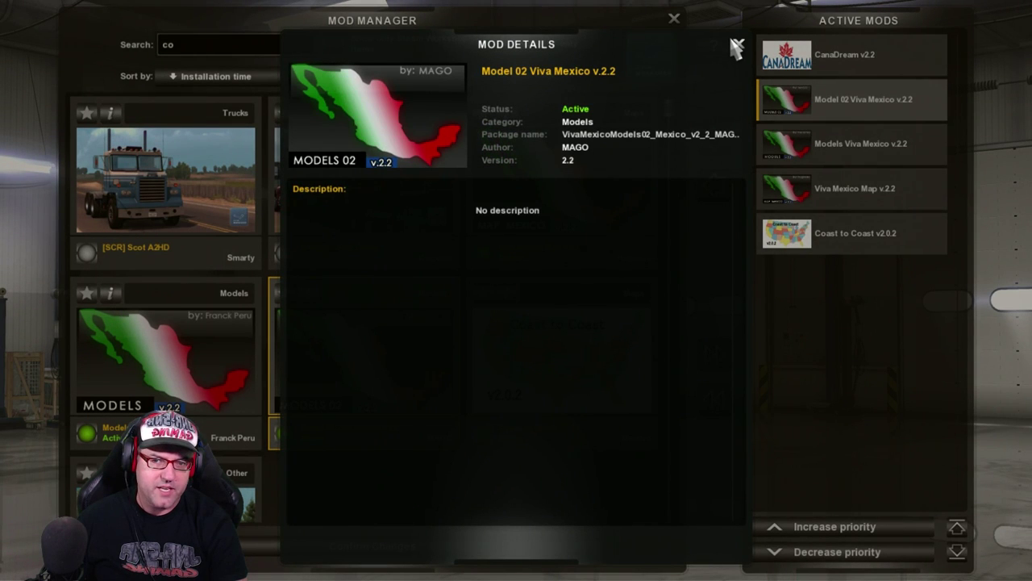
pyautogui.click(738, 46)
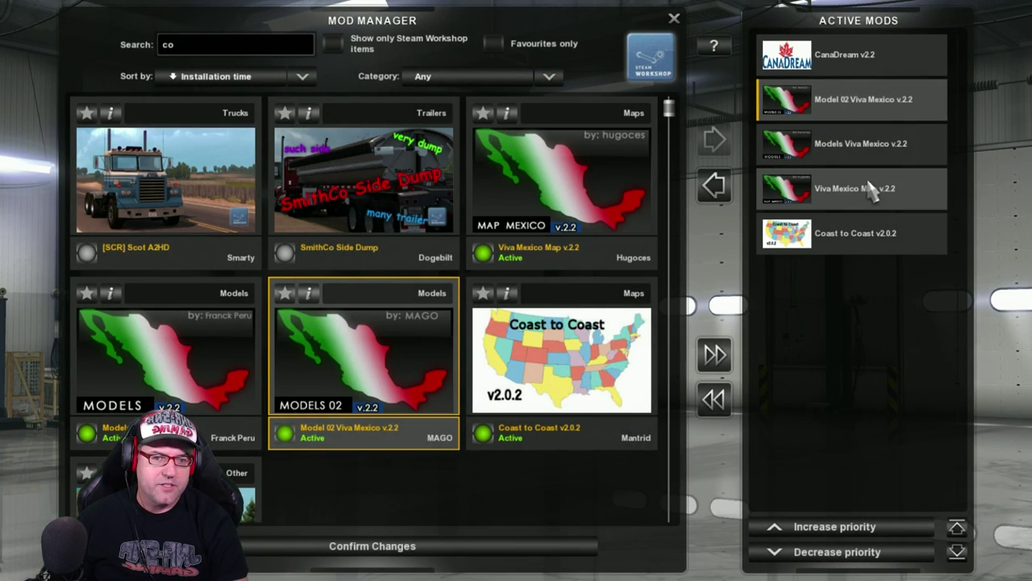
# Select the active CanaDream v2.2 map and filter the available mods by "can"
pyautogui.click(839, 70)
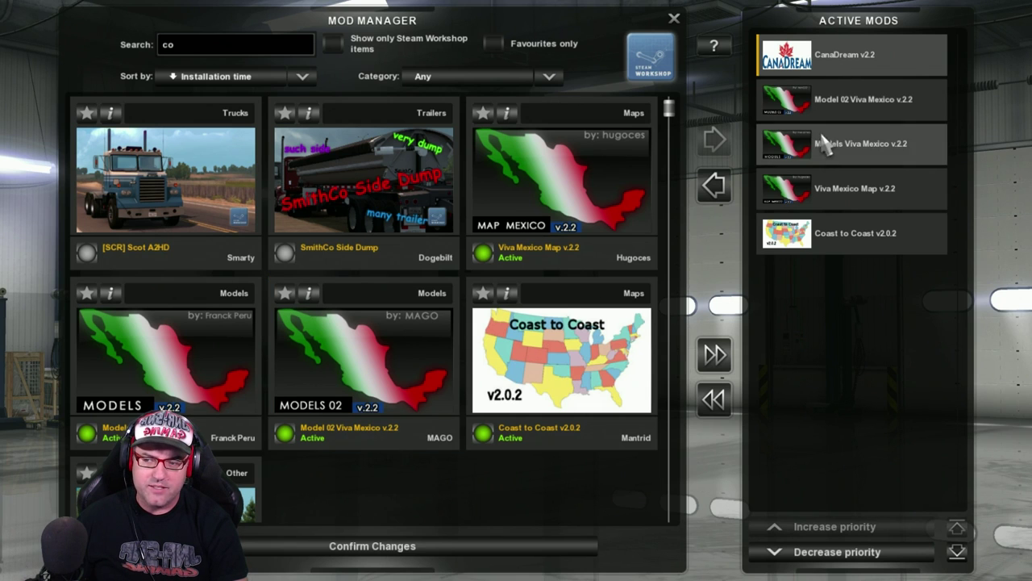
pyautogui.click(208, 49)
pyautogui.press('BackSpace')
pyautogui.press('BackSpace')
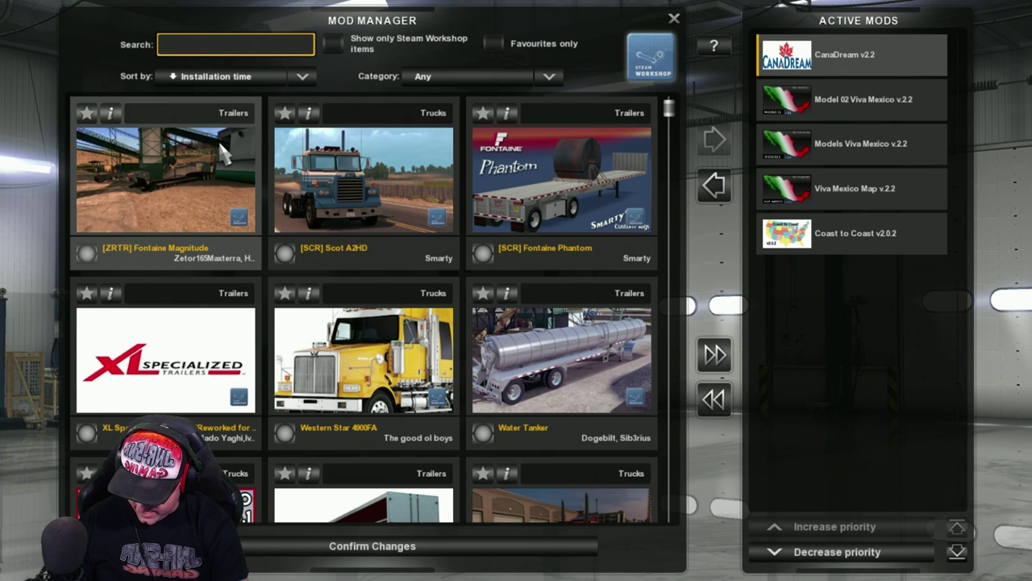
pyautogui.write('ca')
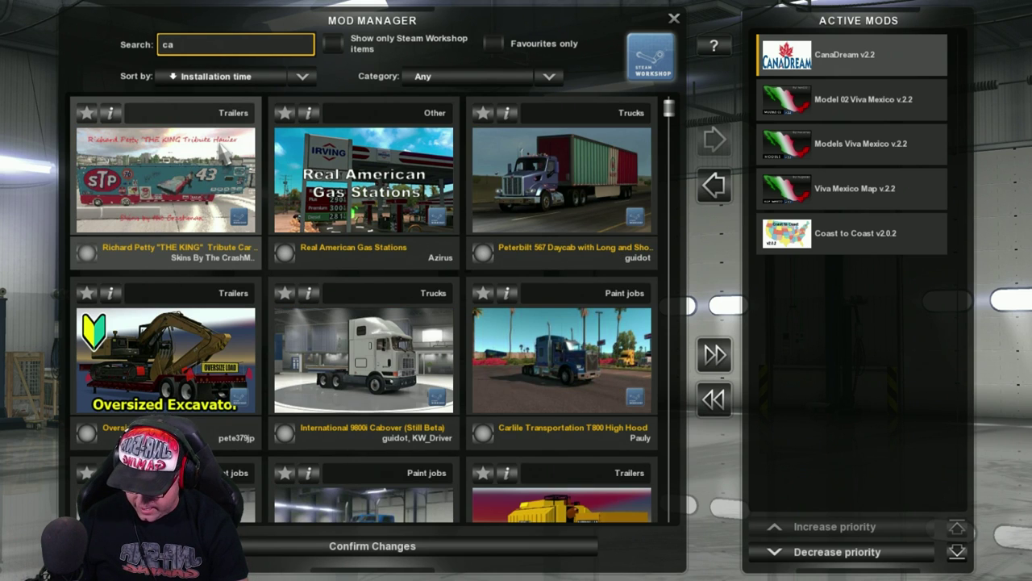
pyautogui.write('n')
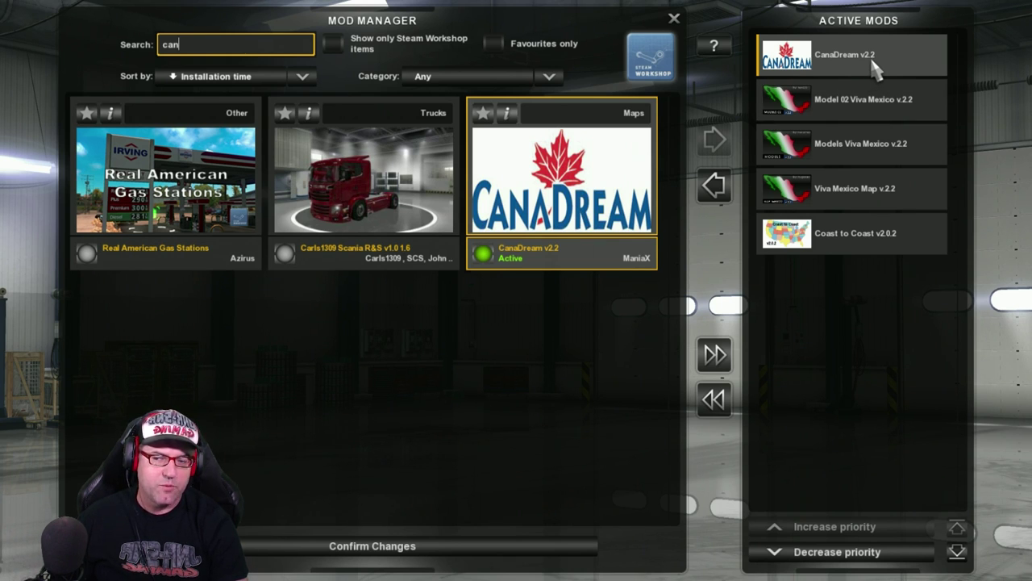
# Clear the mod search, confirm the mod changes and continue the game with the selected profile
pyautogui.press('BackSpace')
pyautogui.press('BackSpace')
pyautogui.press('BackSpace')
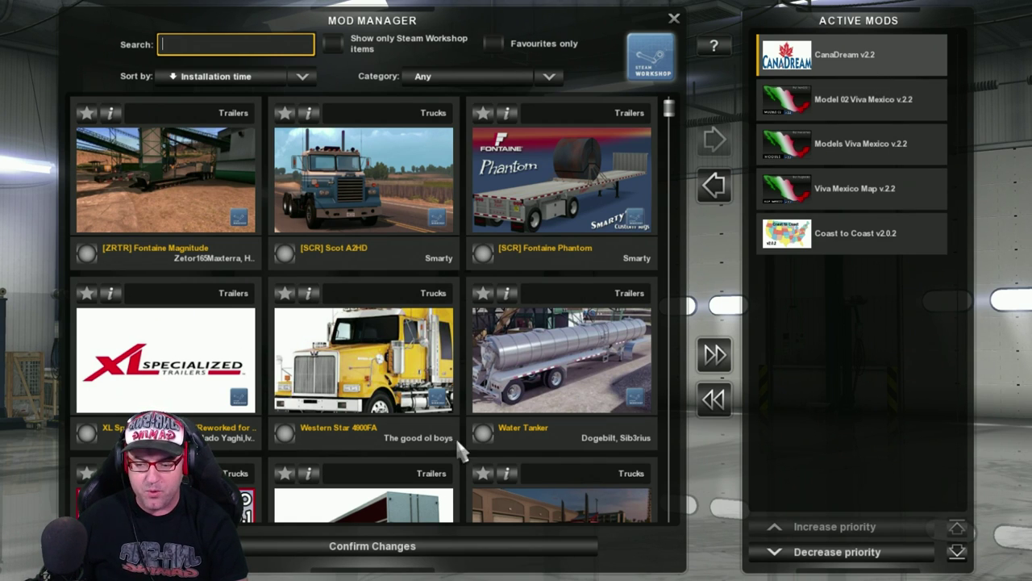
pyautogui.click(357, 548)
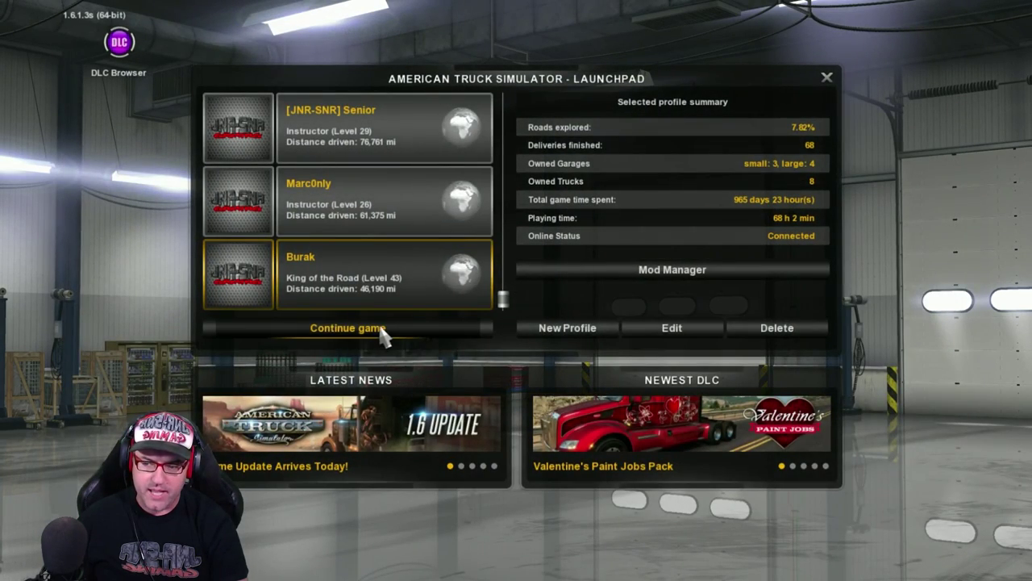
pyautogui.click(382, 332)
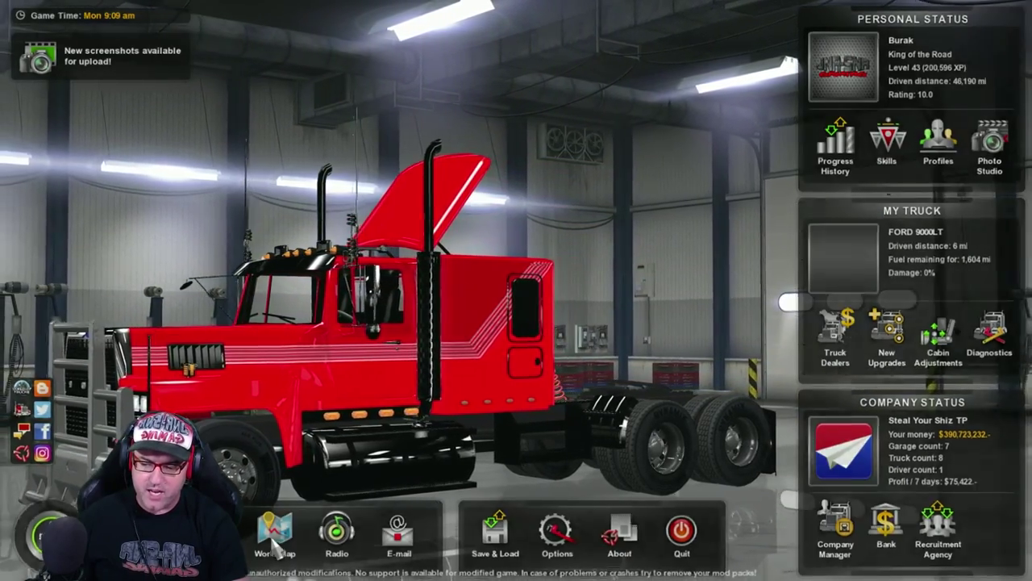
# Open the world map and examine the roads and cities across the eastern United States, Canada and Mexico
pyautogui.click(275, 548)
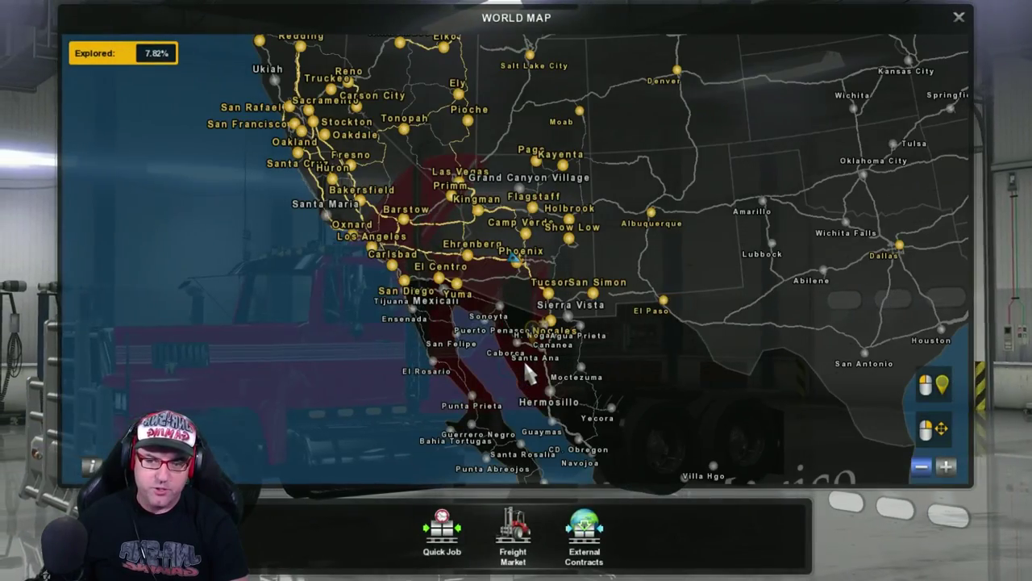
pyautogui.moveTo(683, 254); pyautogui.dragTo(67, 401)
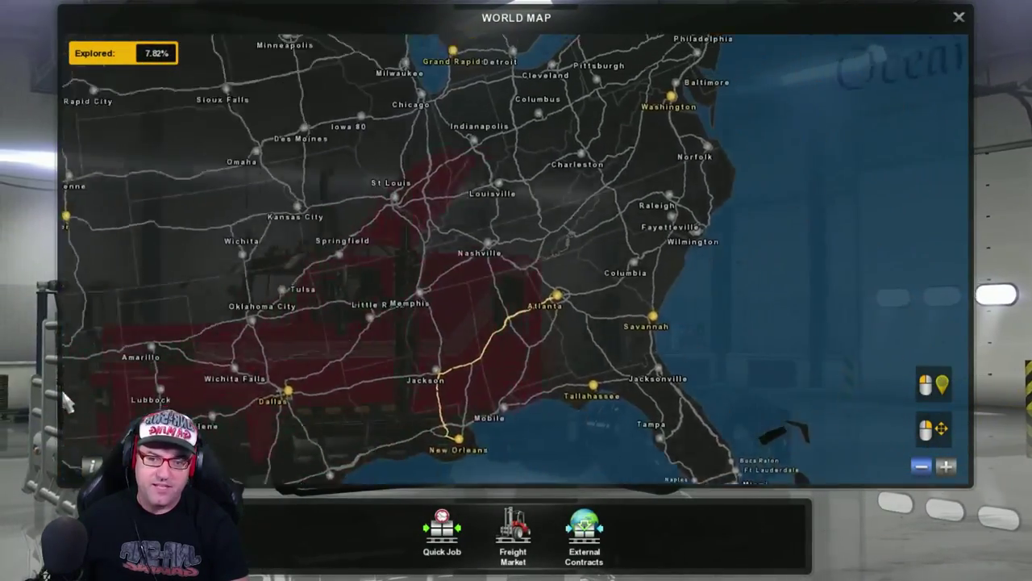
pyautogui.moveTo(426, 392); pyautogui.dragTo(415, 469)
pyautogui.moveTo(420, 339); pyautogui.dragTo(419, 465)
pyautogui.moveTo(730, 245); pyautogui.dragTo(675, 490)
pyautogui.moveTo(272, 467); pyautogui.dragTo(628, 313)
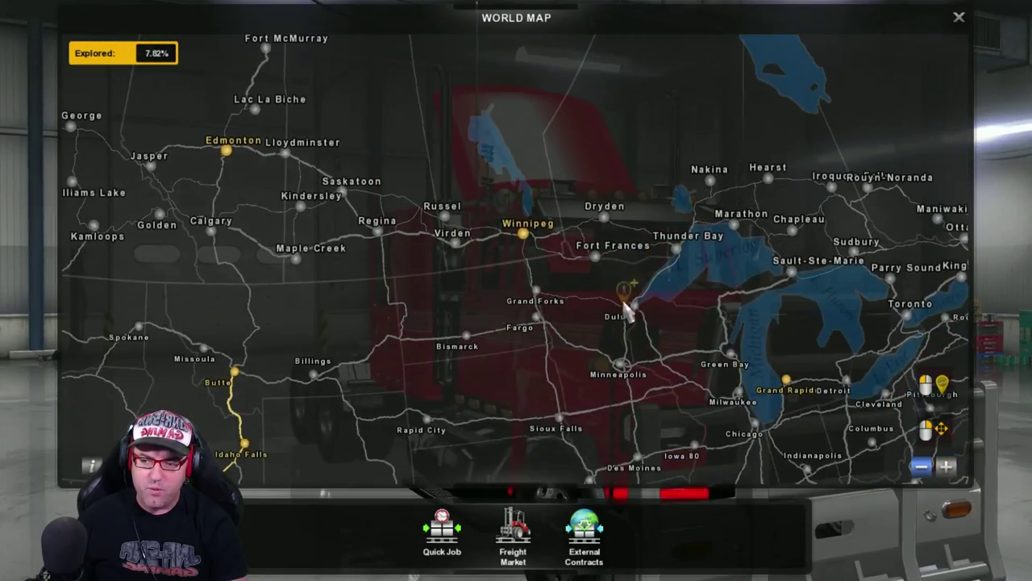
pyautogui.moveTo(307, 329); pyautogui.dragTo(633, 196)
pyautogui.moveTo(681, 407); pyautogui.dragTo(511, 108)
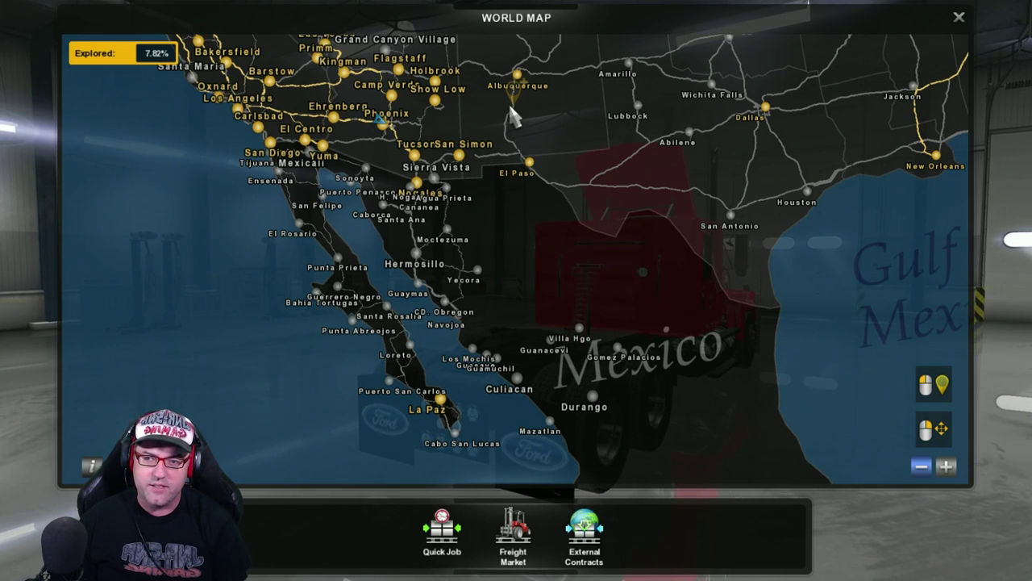
# Place a navigation checkpoint near Yecora in Mexico and remove it again
pyautogui.click(479, 260)
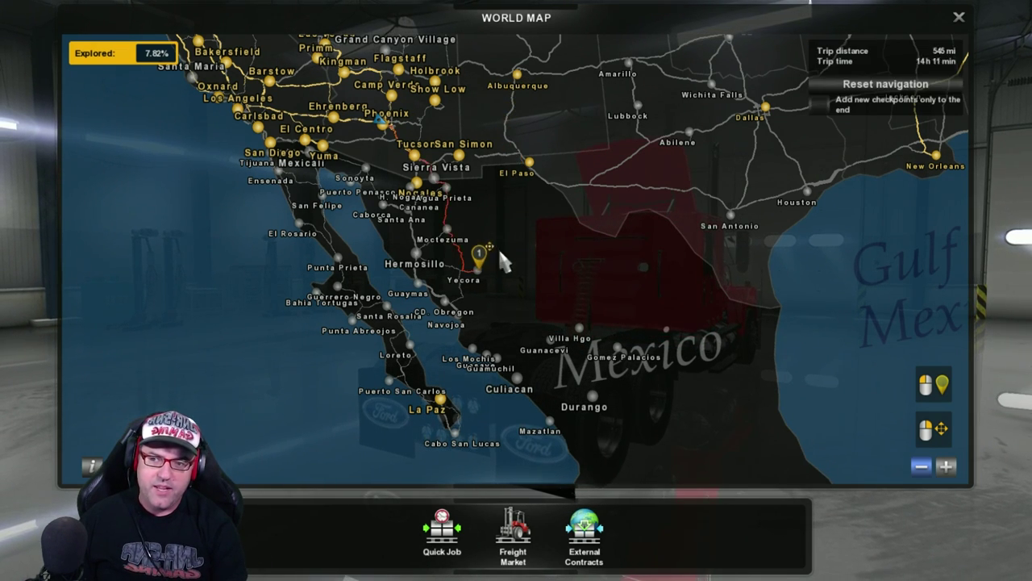
pyautogui.moveTo(479, 279)
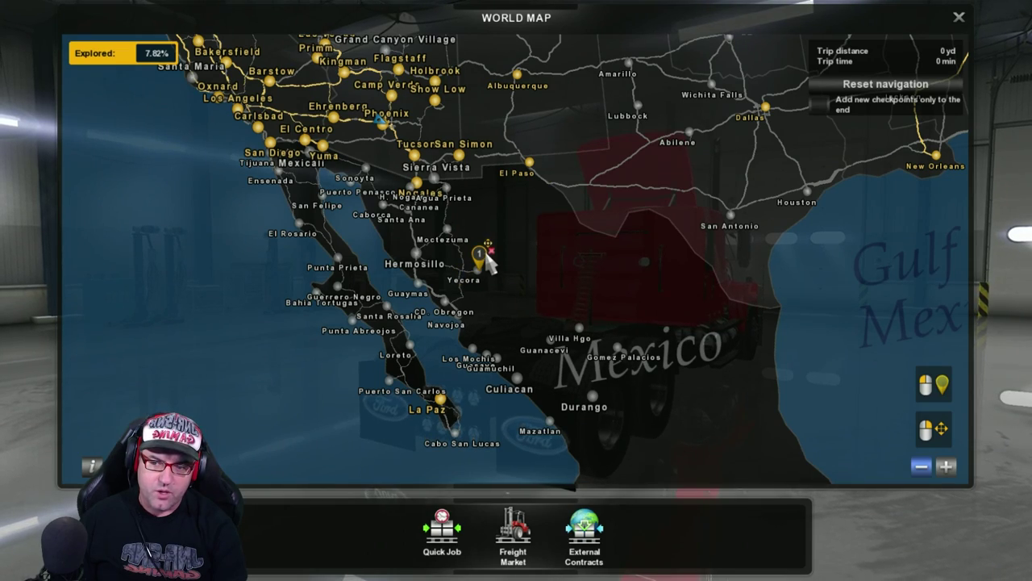
pyautogui.moveTo(488, 256); pyautogui.dragTo(569, 422)
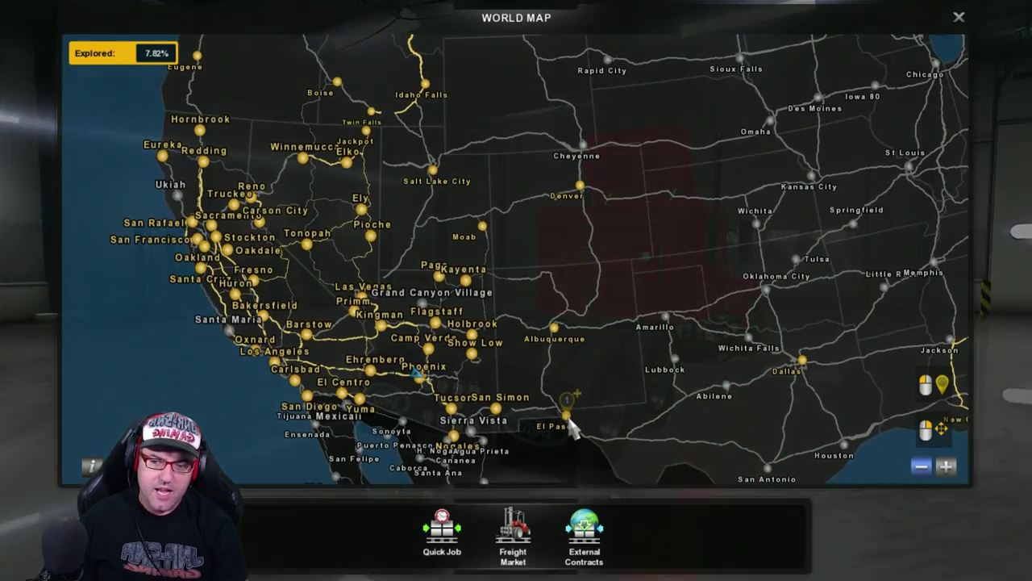